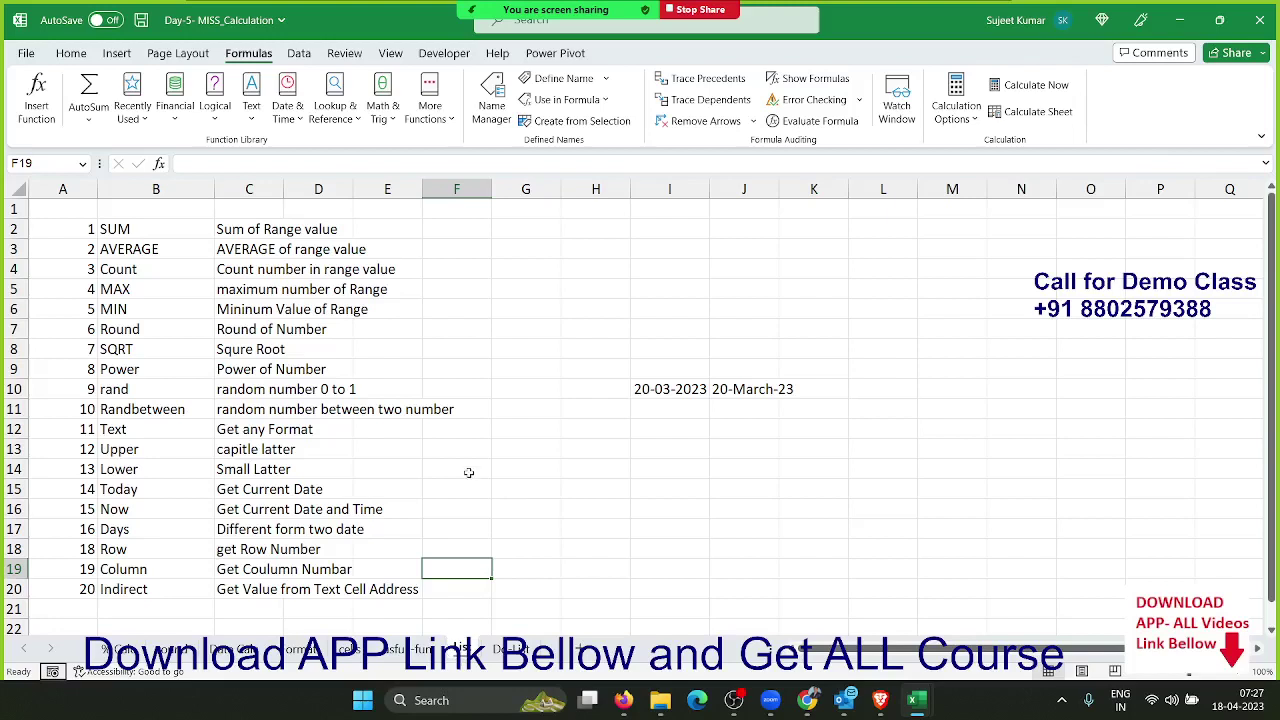
# Open the File start page and scroll through the Home page.
pyautogui.click(37, 47)
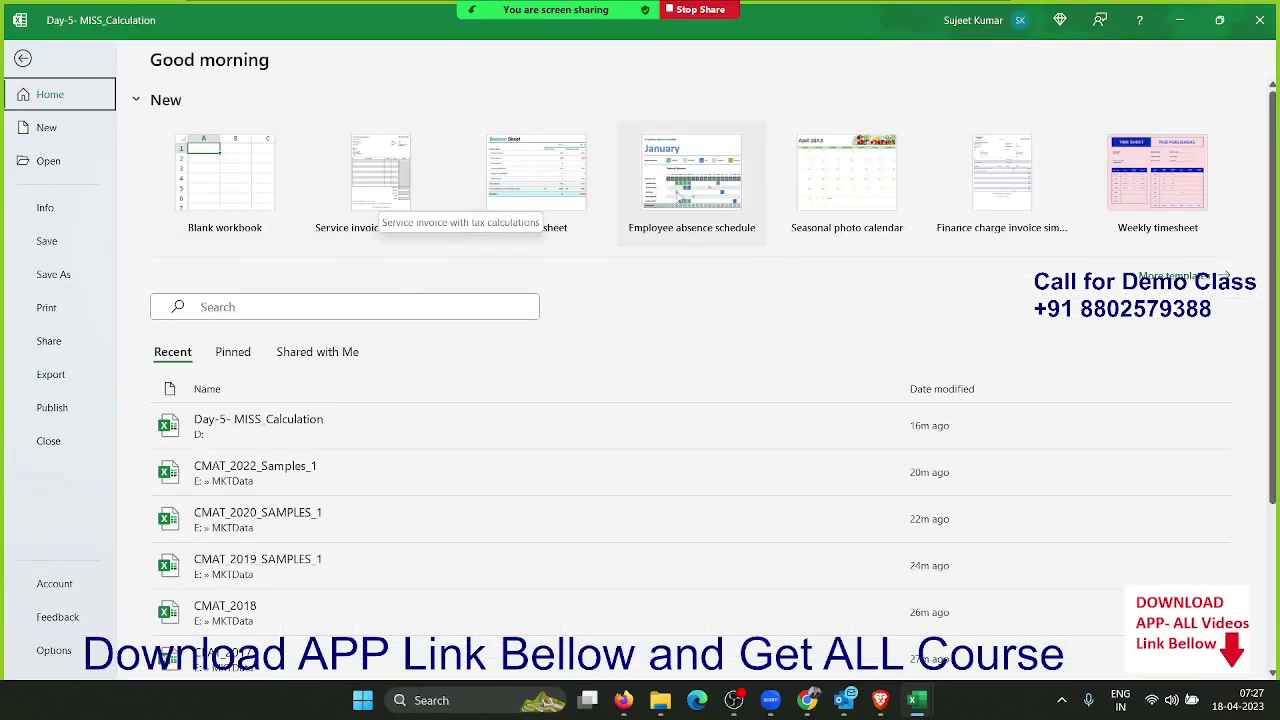
pyautogui.scroll(-3, 385, 462)
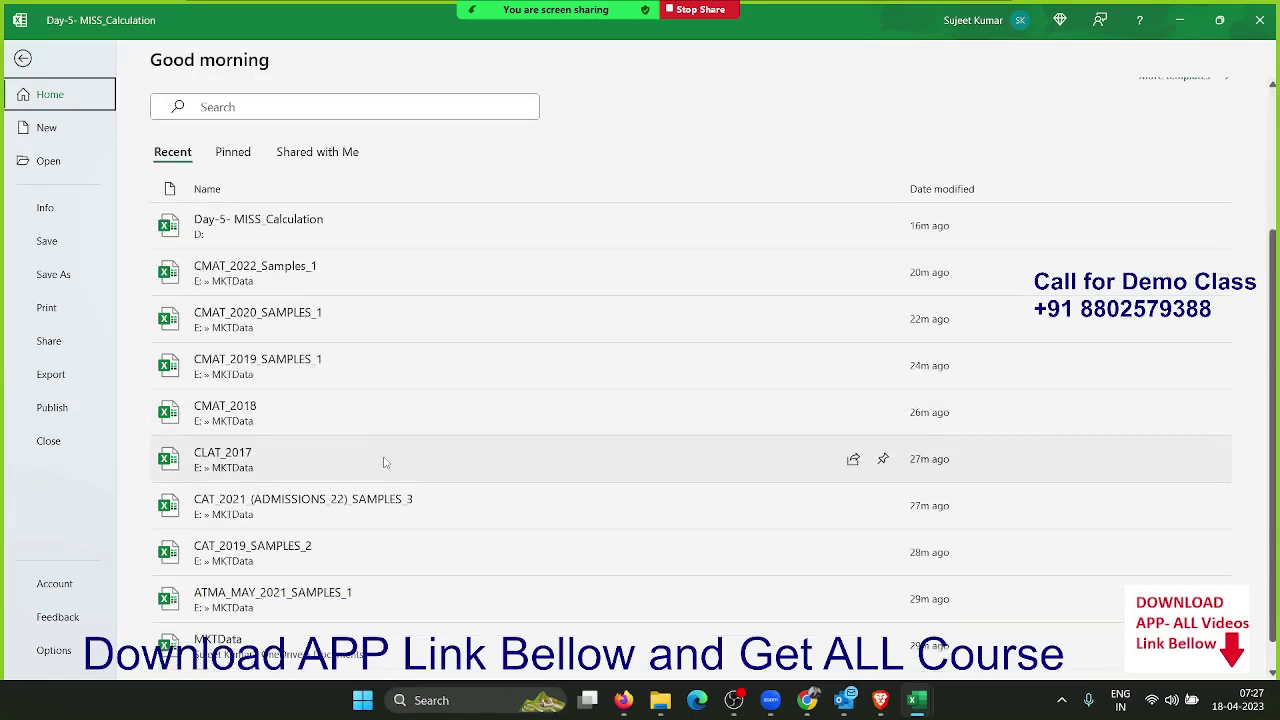
pyautogui.scroll(2, 385, 462)
pyautogui.scroll(-2, 385, 462)
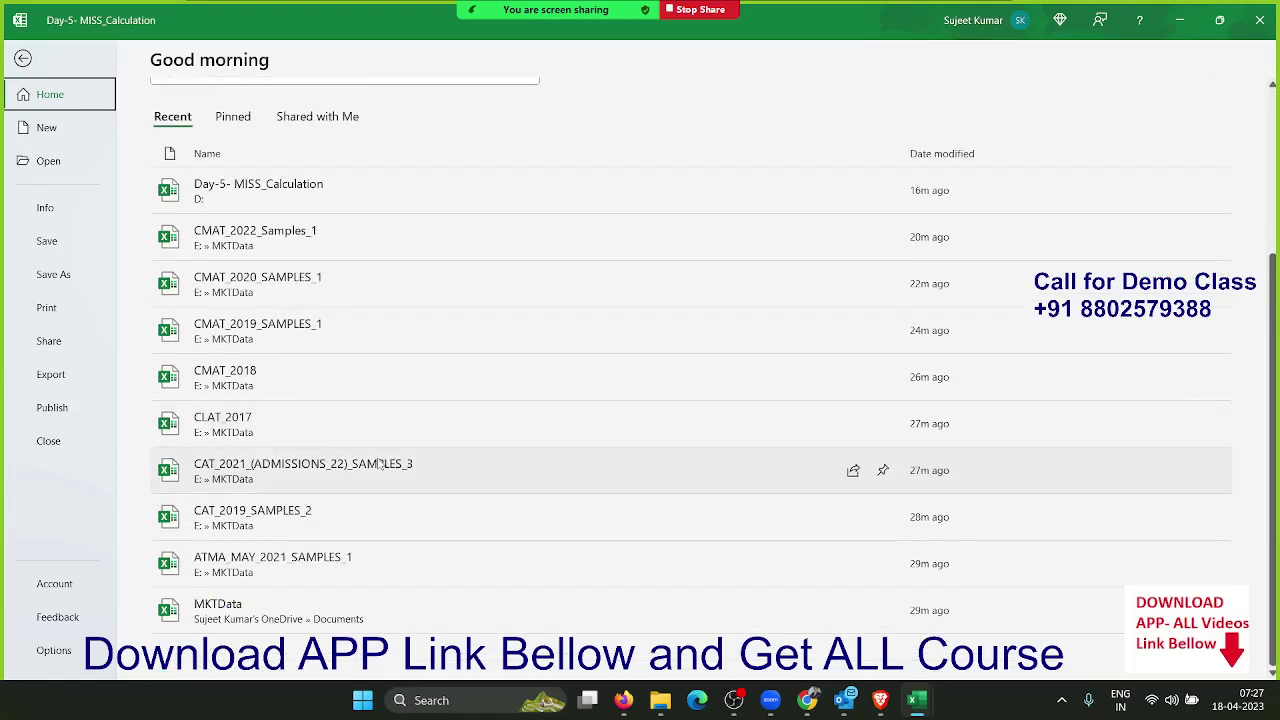
pyautogui.scroll(1, 380, 462)
# Switch between the Pinned, Recent and Shared with Me workbook lists, ending on the New page.
pyautogui.click(232, 234)
pyautogui.scroll(1, 225, 241)
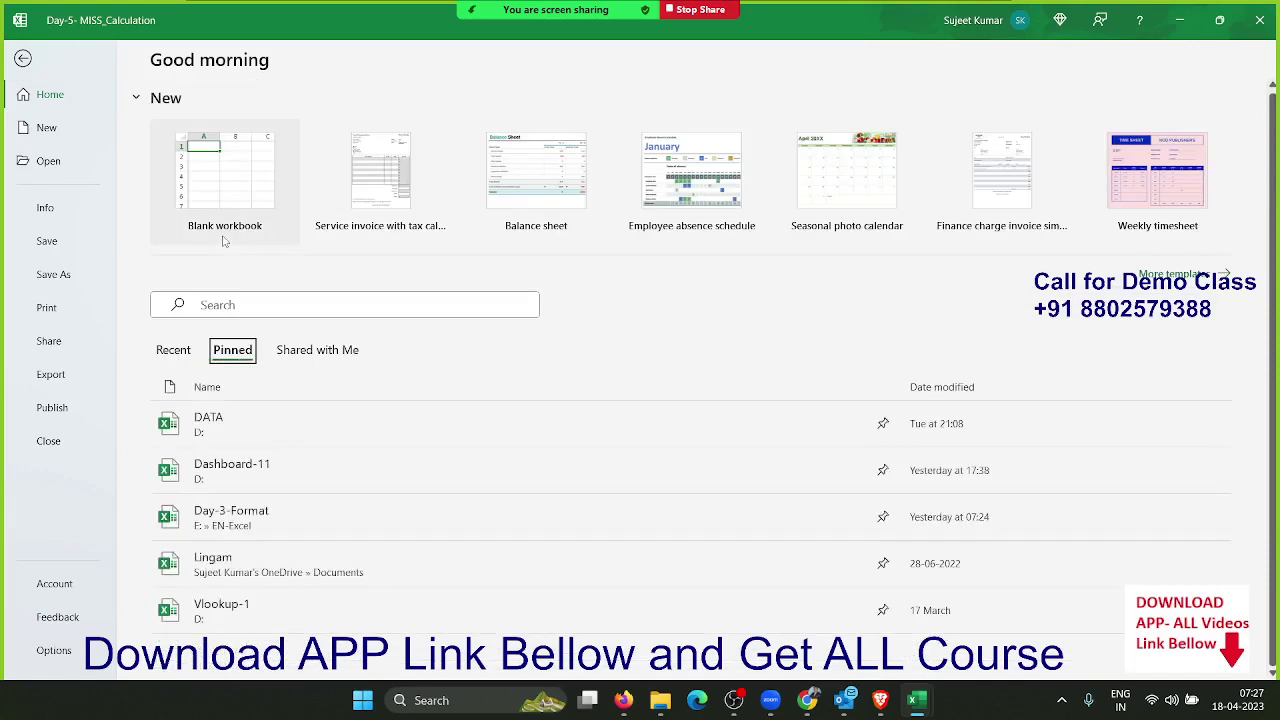
pyautogui.click(172, 349)
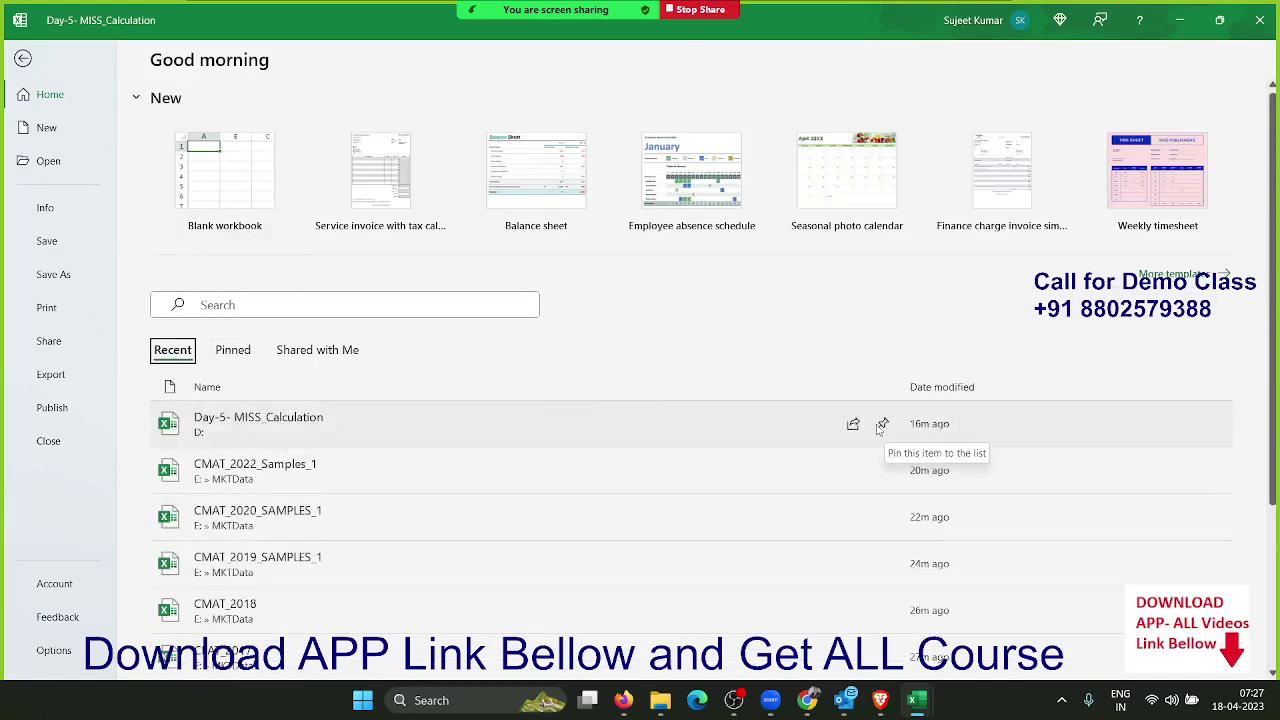
pyautogui.click(234, 351)
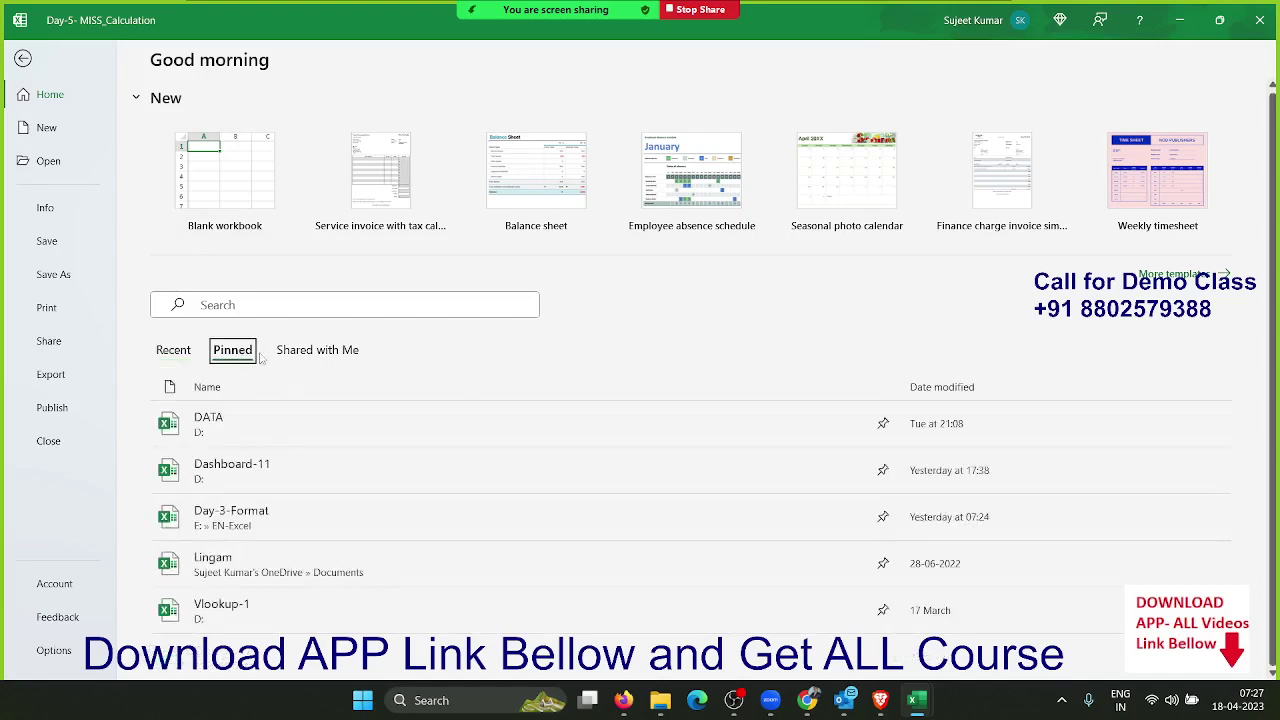
pyautogui.click(300, 355)
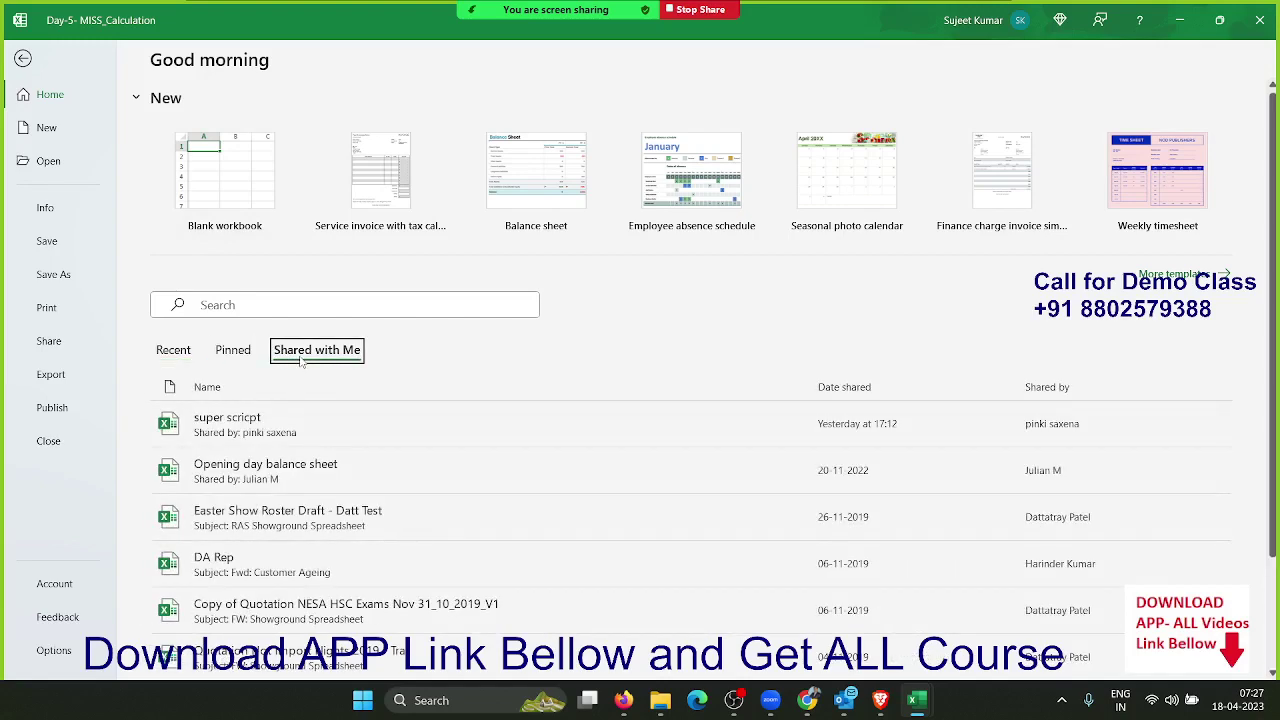
pyautogui.click(80, 135)
# Browse the New page templates, then search online templates for 'bill'.
pyautogui.scroll(-2, 785, 422)
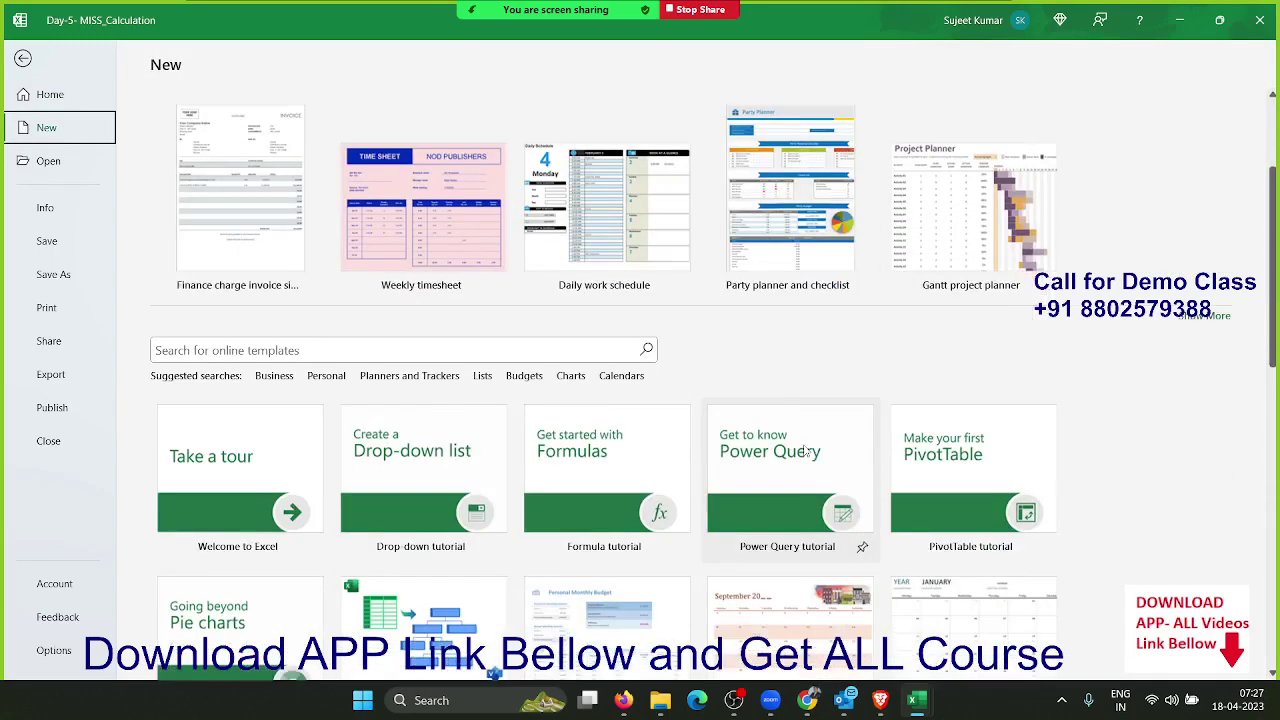
pyautogui.scroll(-3, 790, 430)
pyautogui.scroll(-3, 798, 442)
pyautogui.scroll(-2, 806, 455)
pyautogui.scroll(4, 800, 500)
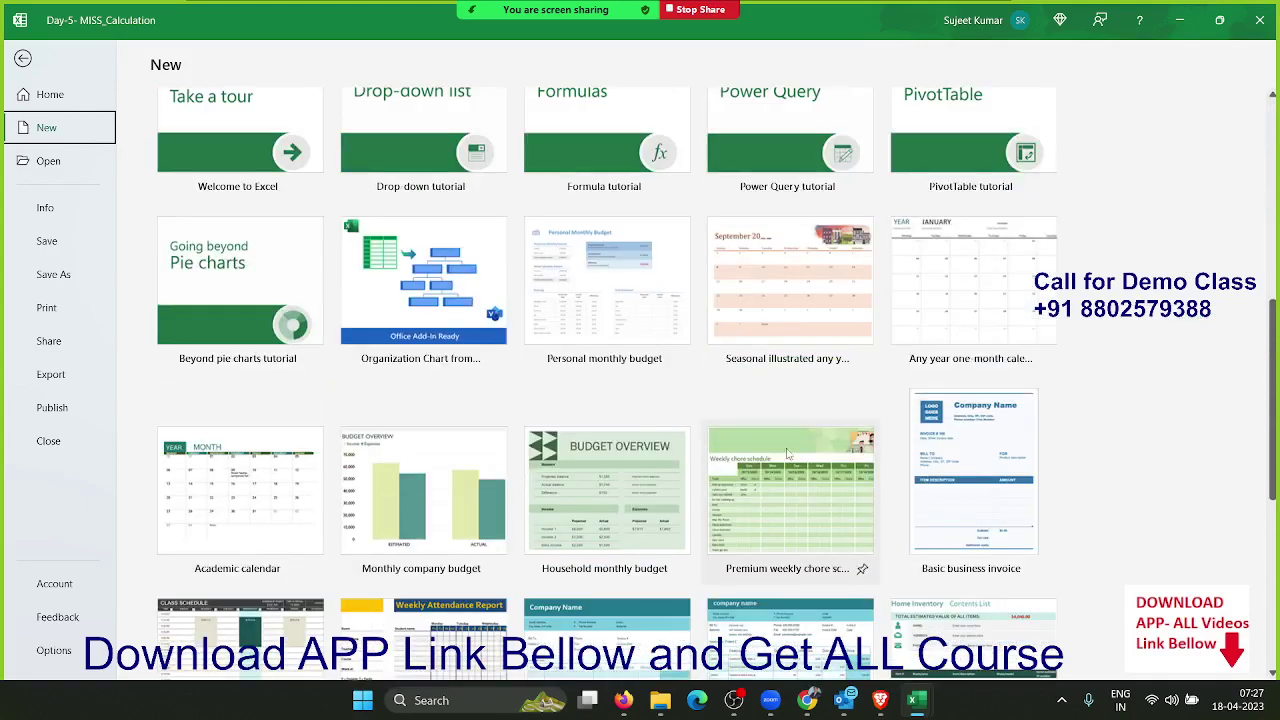
pyautogui.scroll(2, 420, 540)
pyautogui.click(297, 190)
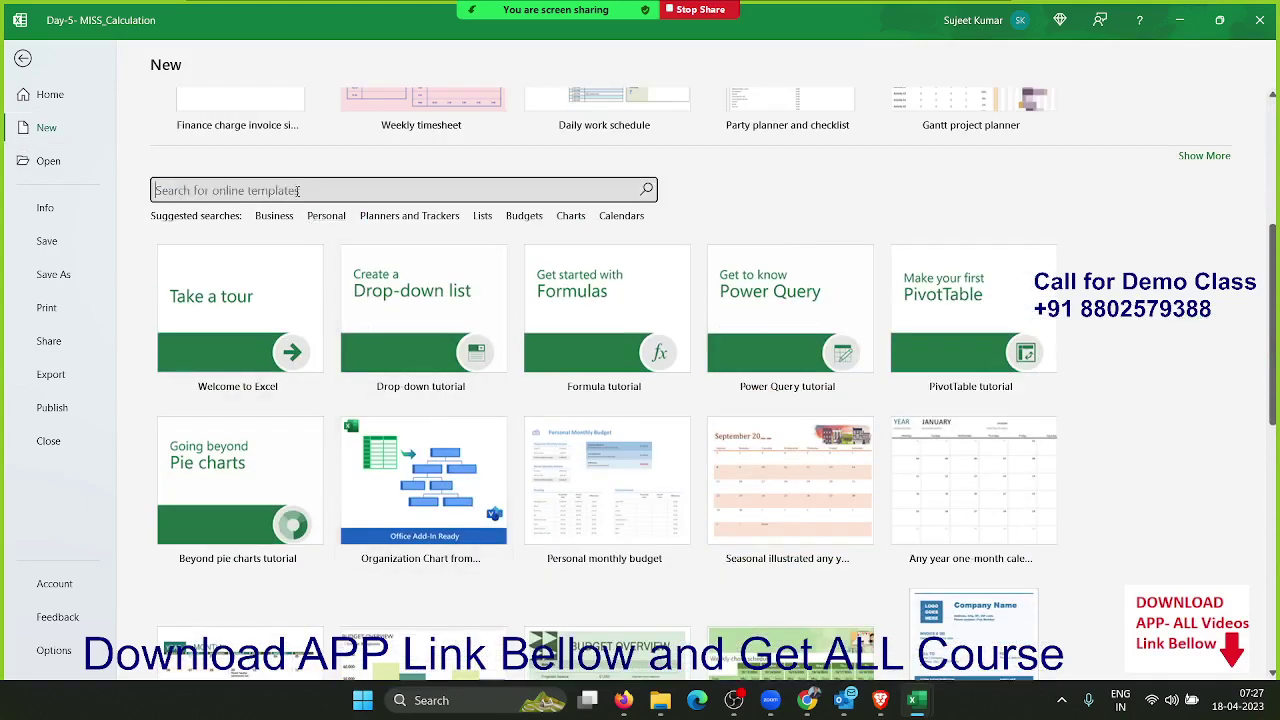
pyautogui.write('bill')
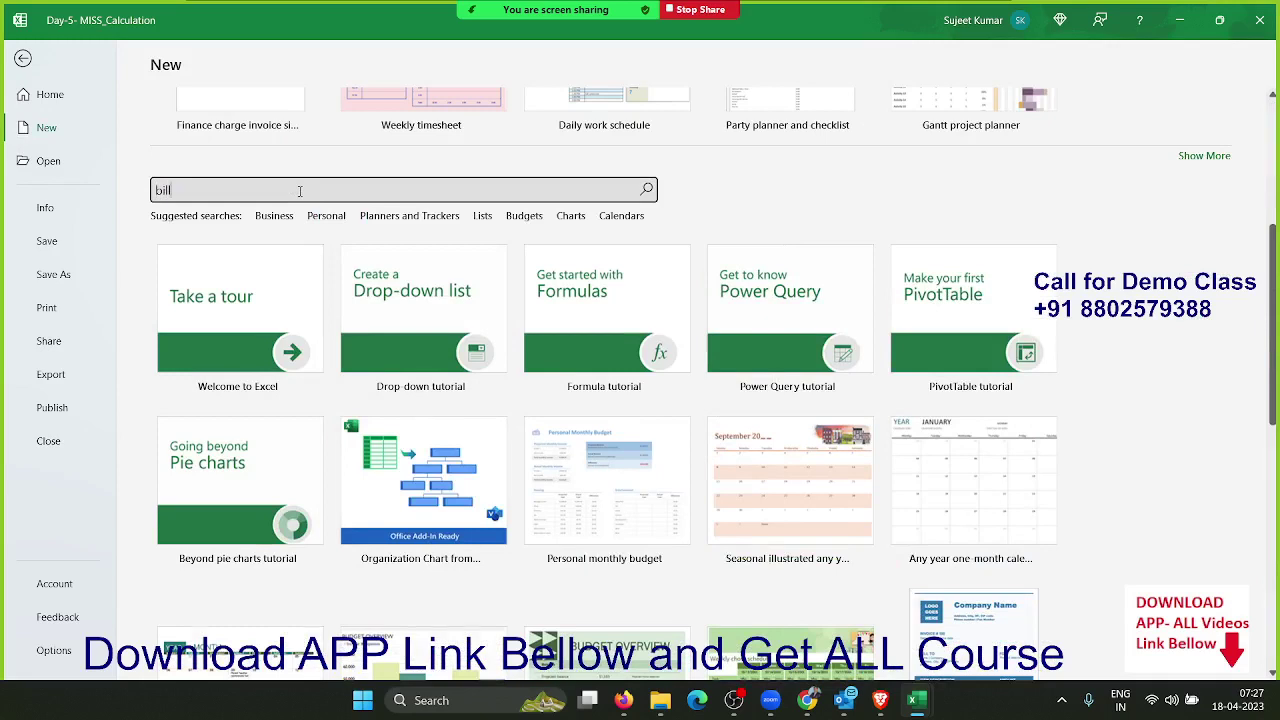
pyautogui.press('Return')
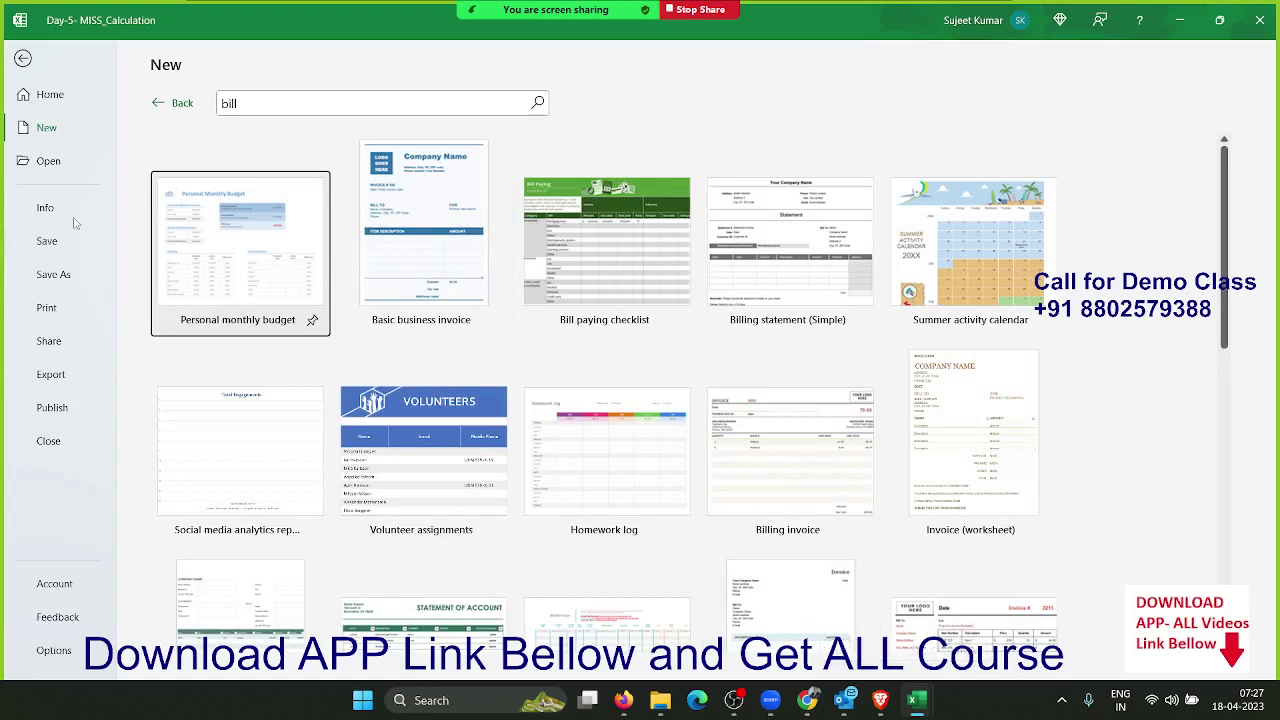
# Scroll through the recent workbooks on the Open page, then return to the sheet.
pyautogui.click(58, 173)
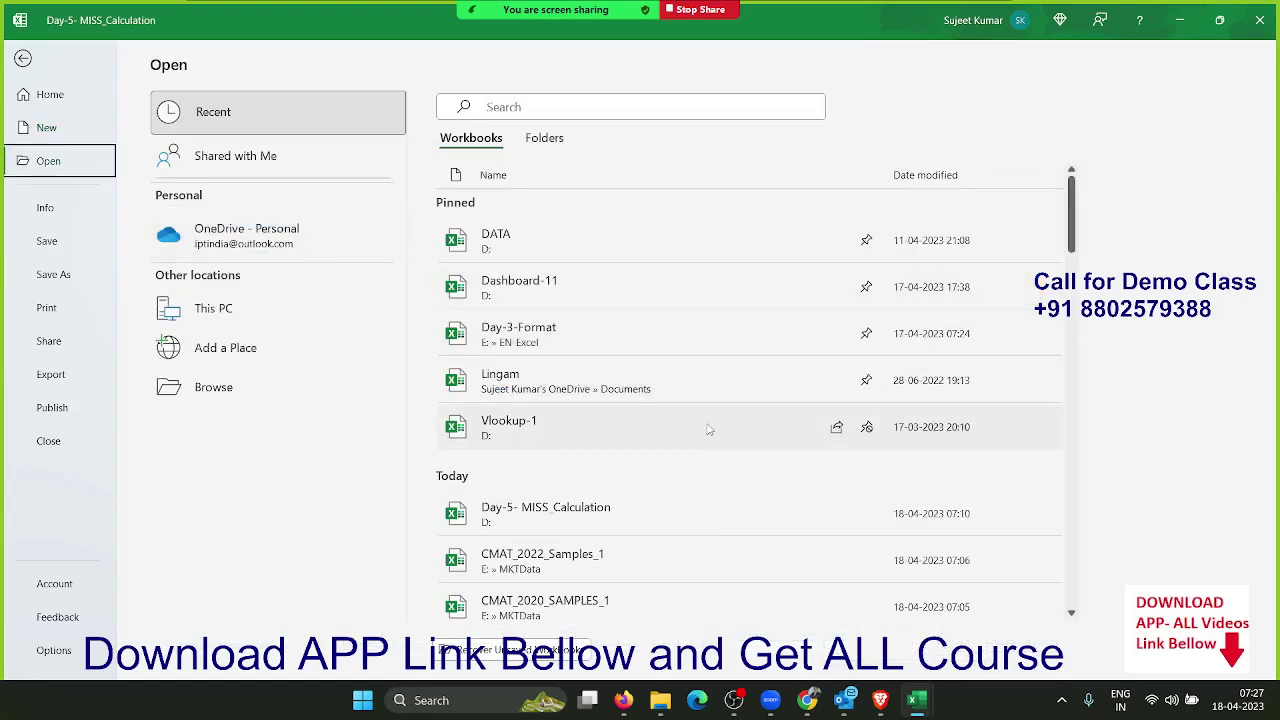
pyautogui.scroll(-3, 713, 444)
pyautogui.scroll(-3, 713, 444)
pyautogui.scroll(-5, 713, 446)
pyautogui.scroll(-5, 713, 448)
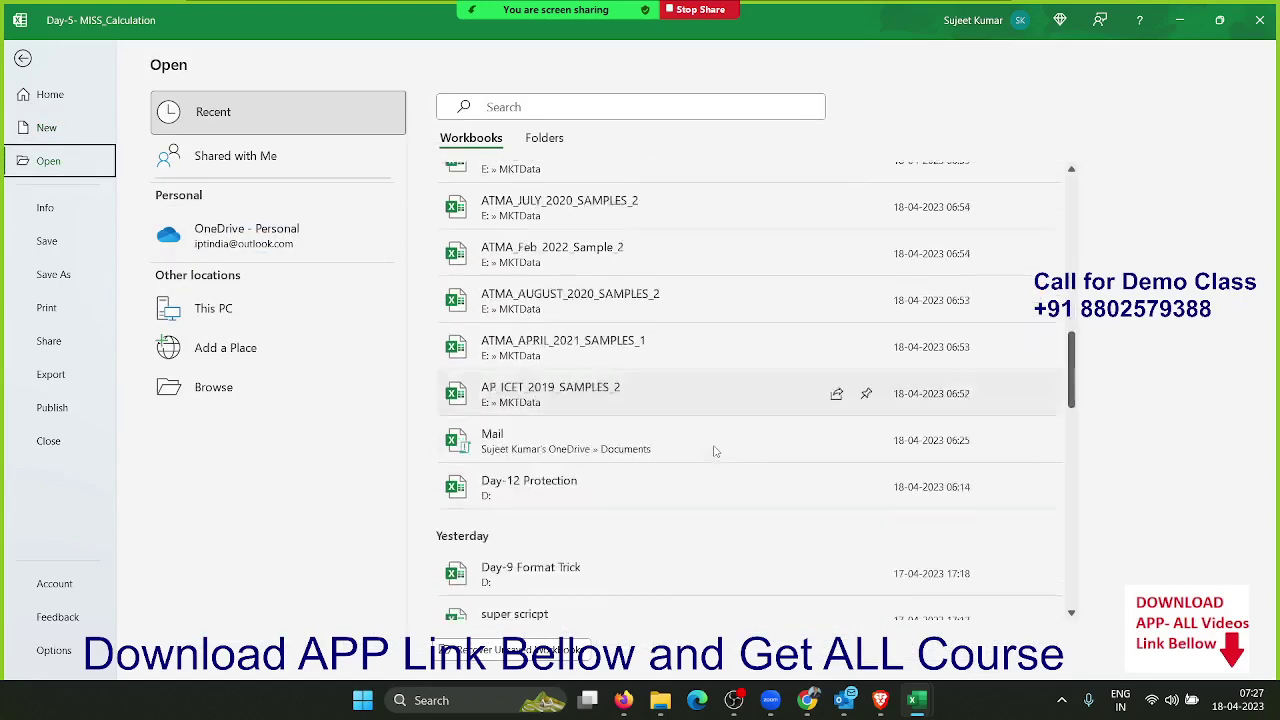
pyautogui.scroll(-5, 714, 451)
pyautogui.scroll(-3, 713, 451)
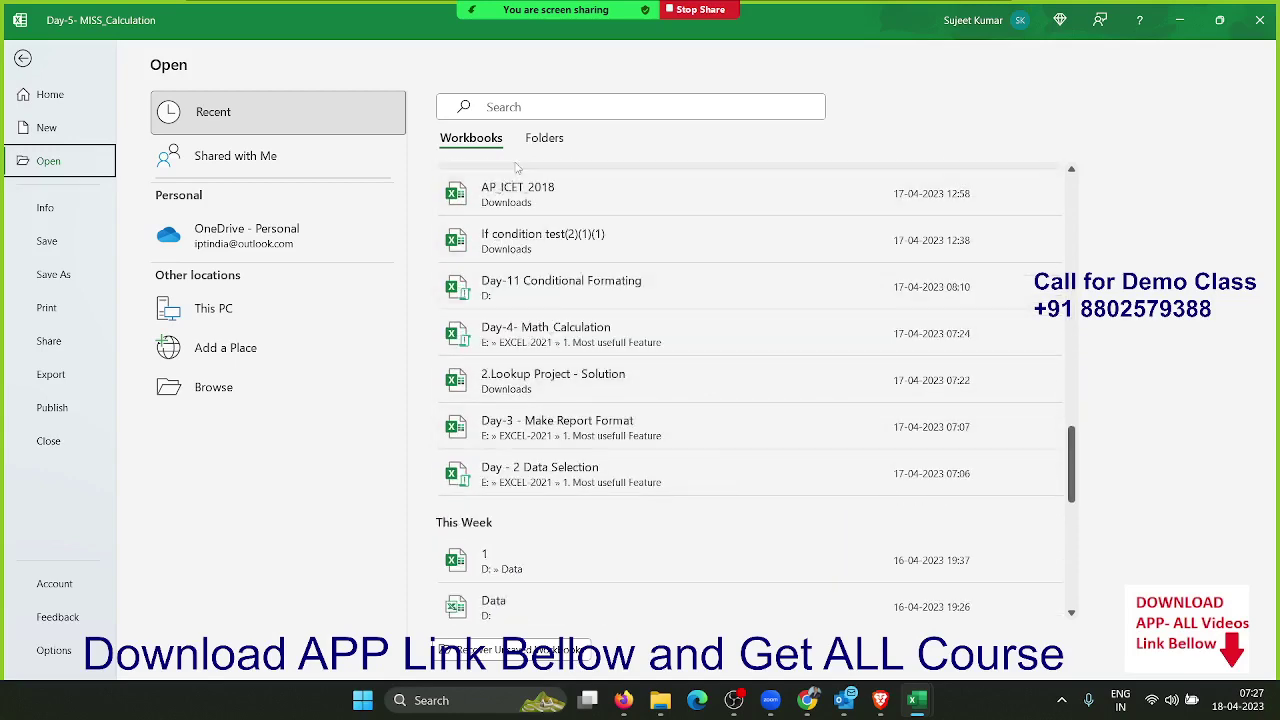
pyautogui.press('Escape')
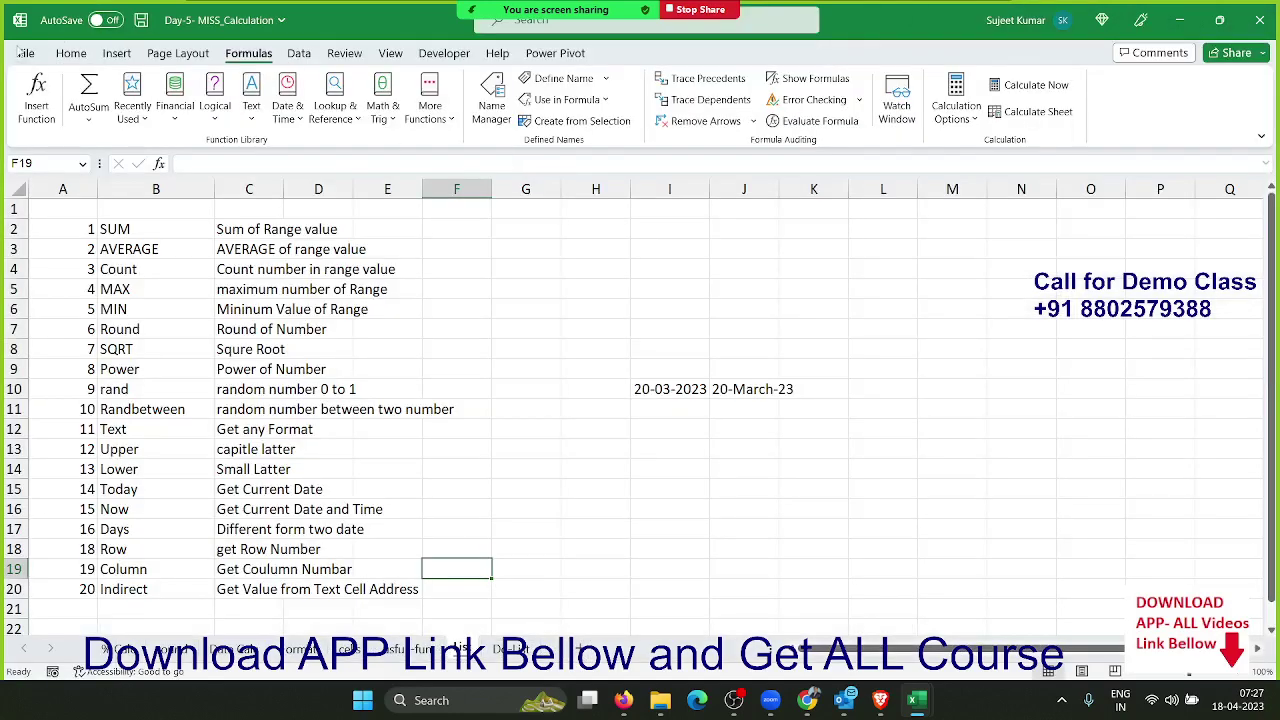
# Open the super scricpt workbook, select cell F7, and close it.
pyautogui.click(22, 54)
pyautogui.hotkey('ctrl', 'w')
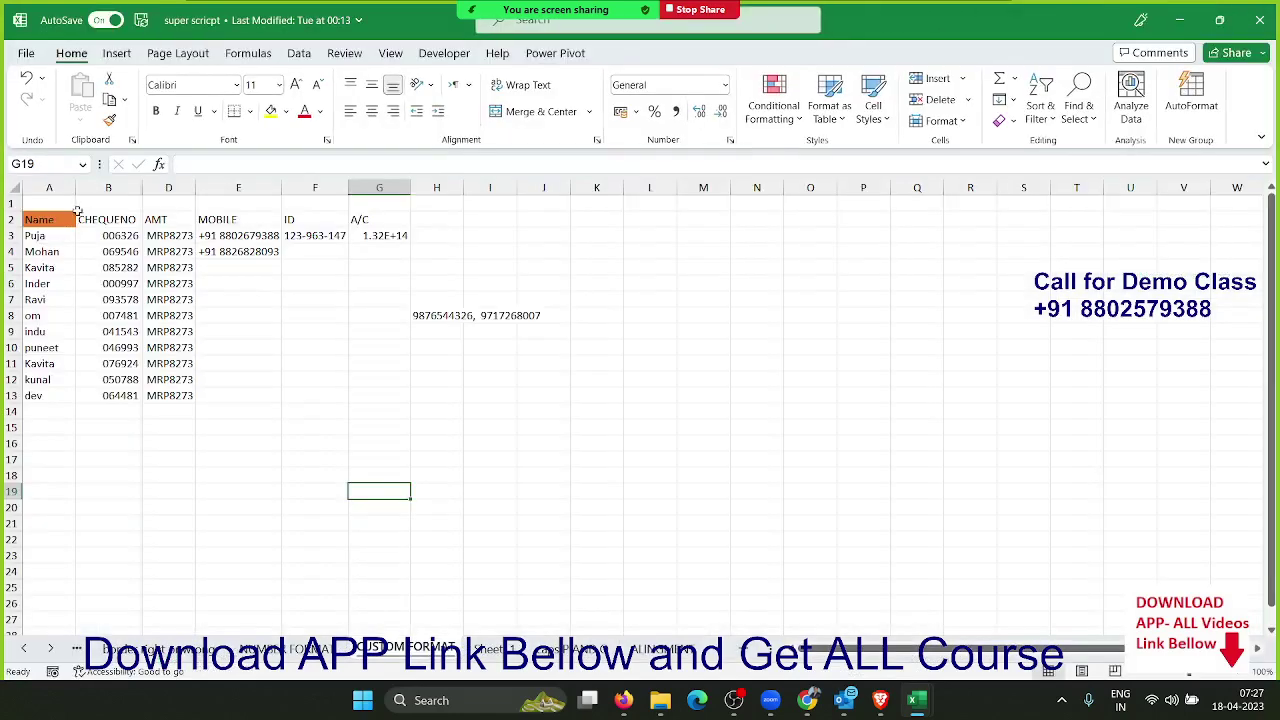
pyautogui.click(317, 302)
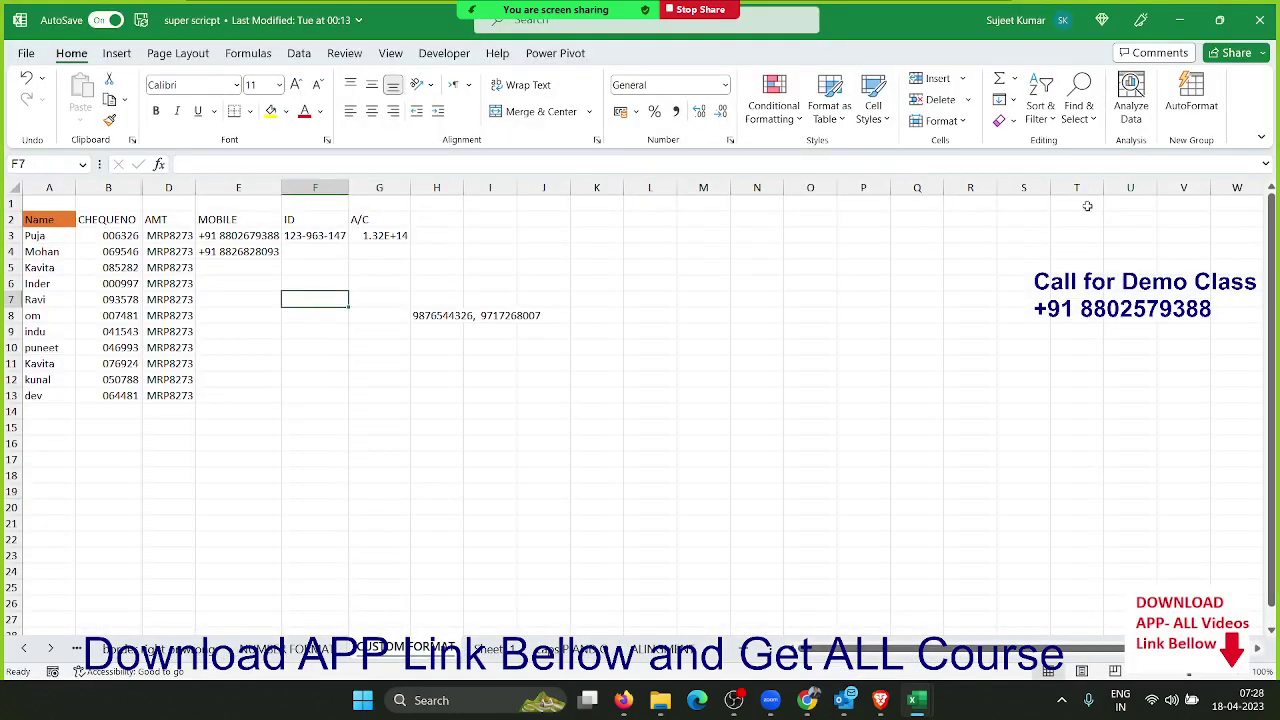
pyautogui.click(1257, 22)
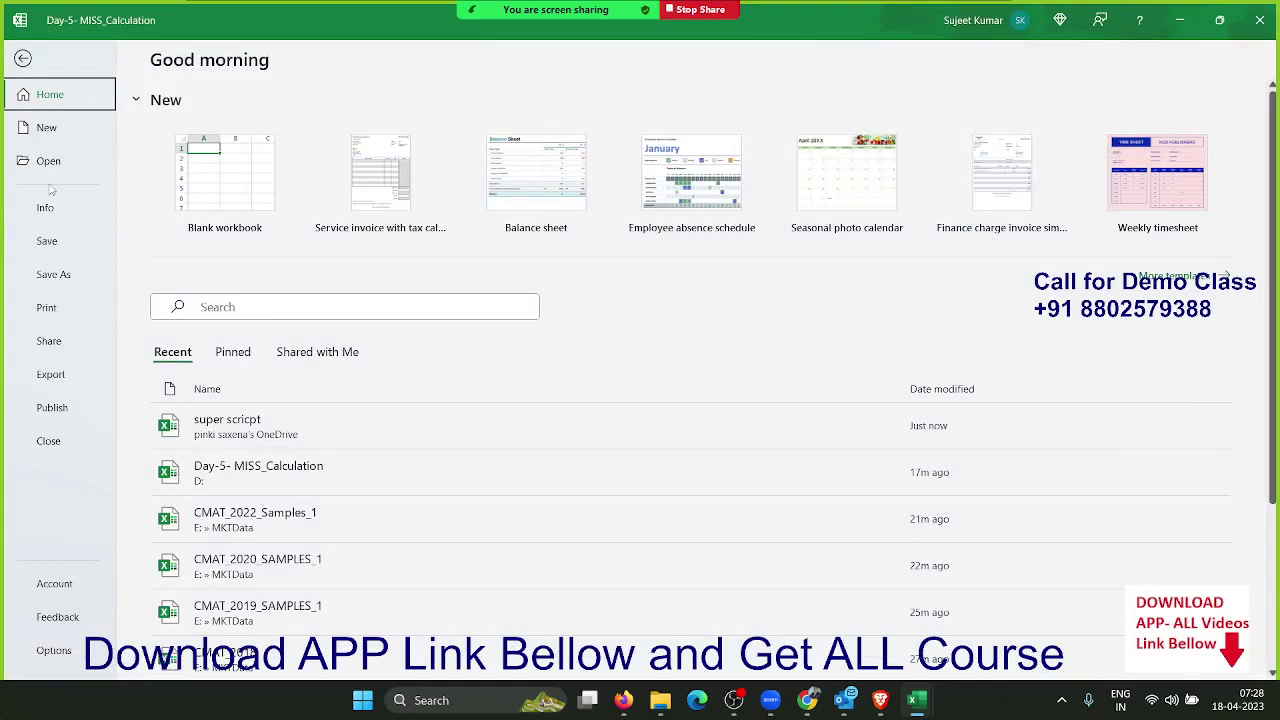
# View the Day-5- MISS_Calculation workbook's Info properties, then save it.
pyautogui.click(45, 208)
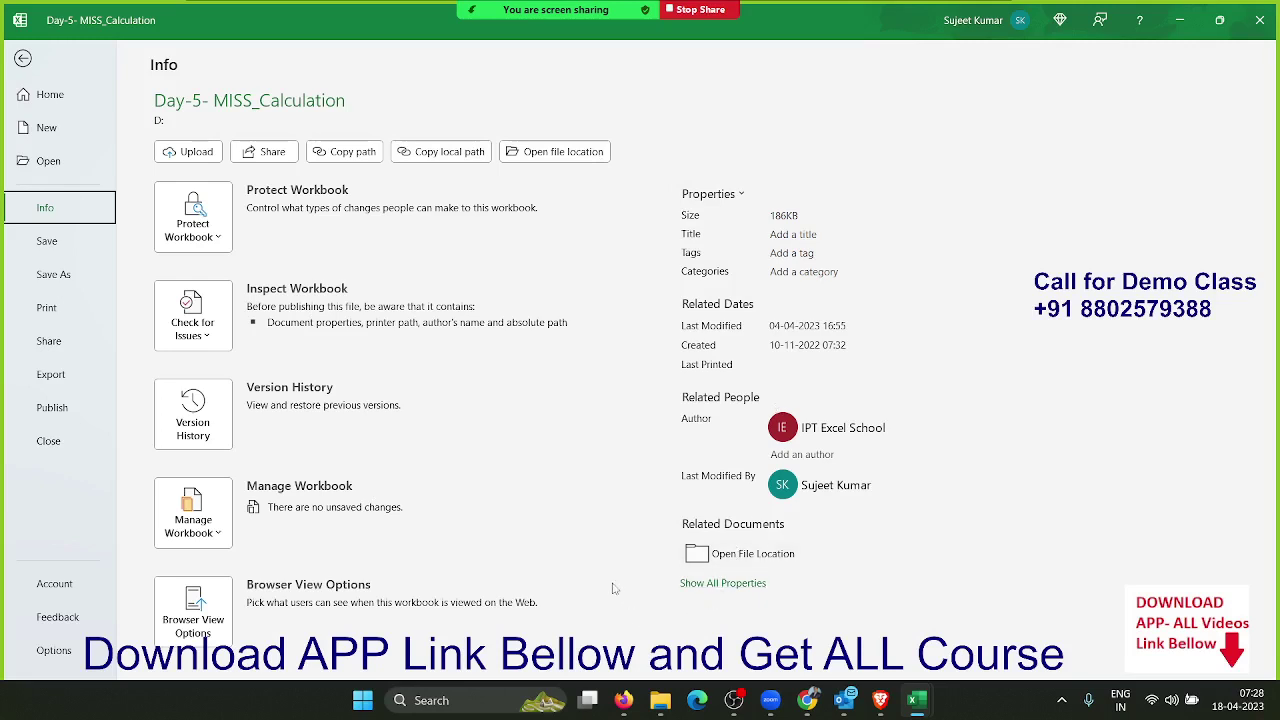
pyautogui.click(55, 248)
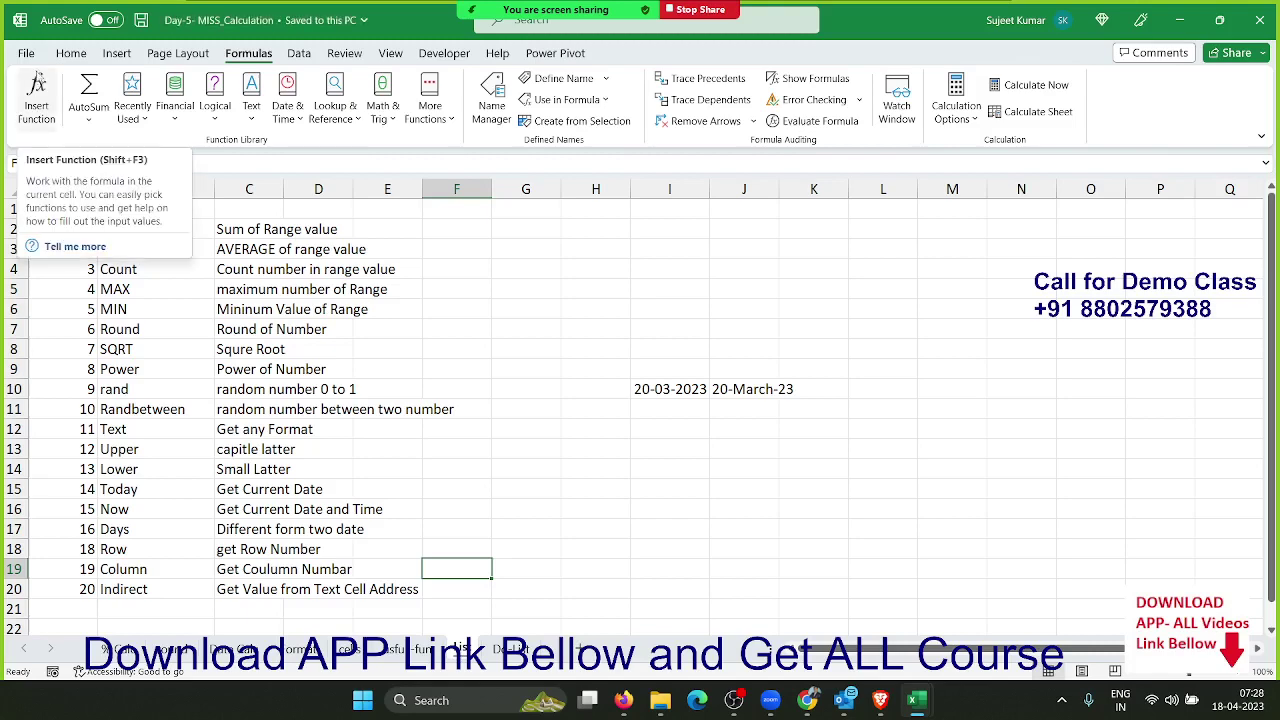
# Check Save As file types keeping Excel Workbook, cancel, and show the function list's print preview.
pyautogui.click(30, 55)
pyautogui.click(45, 276)
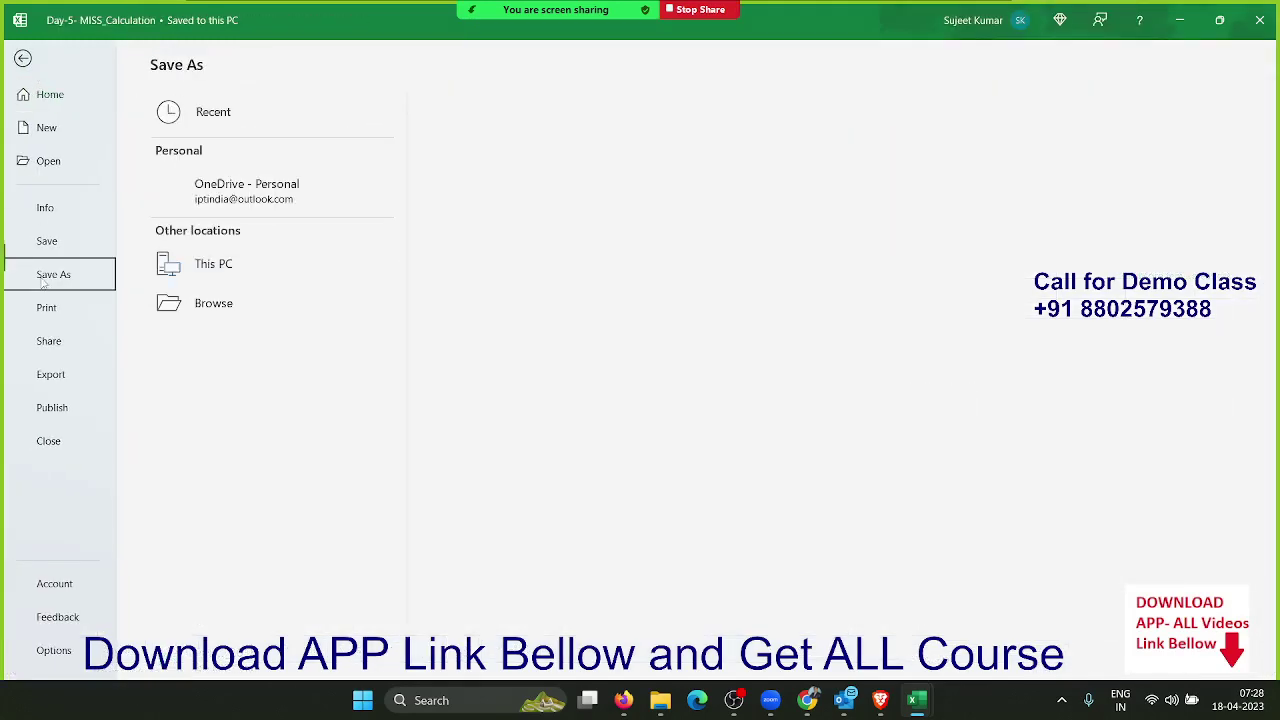
pyautogui.click(205, 350)
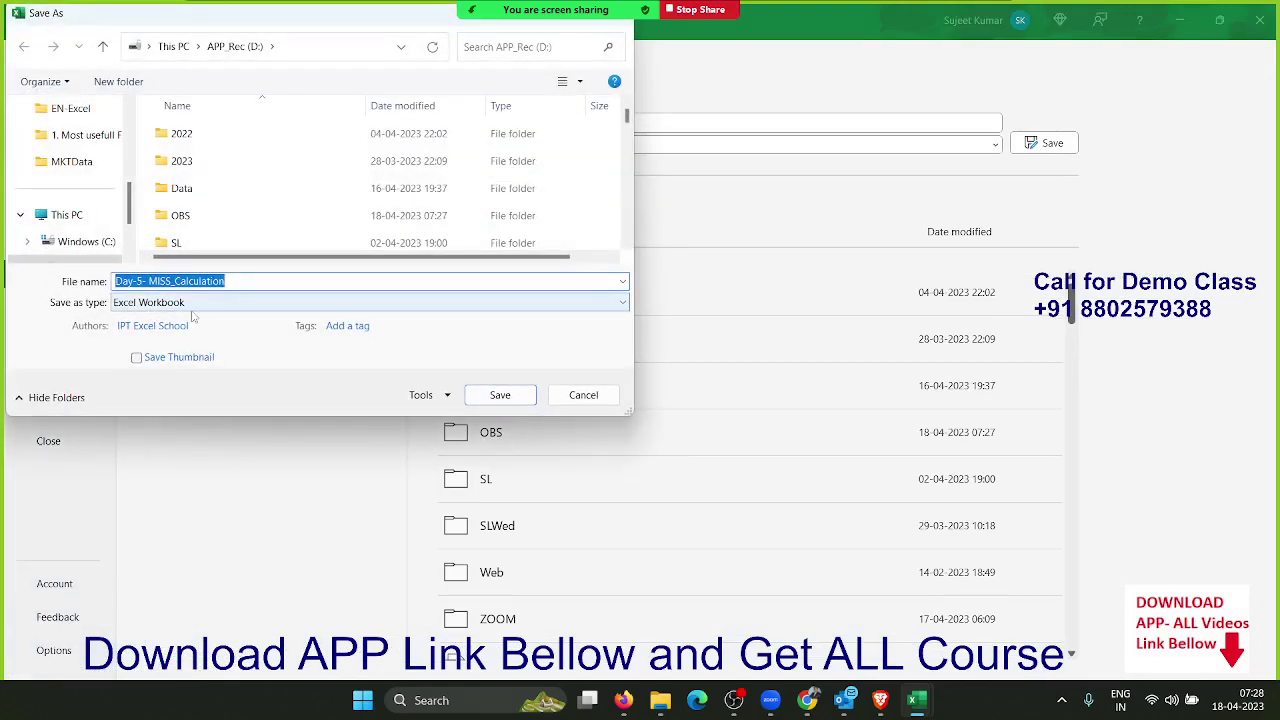
pyautogui.click(192, 304)
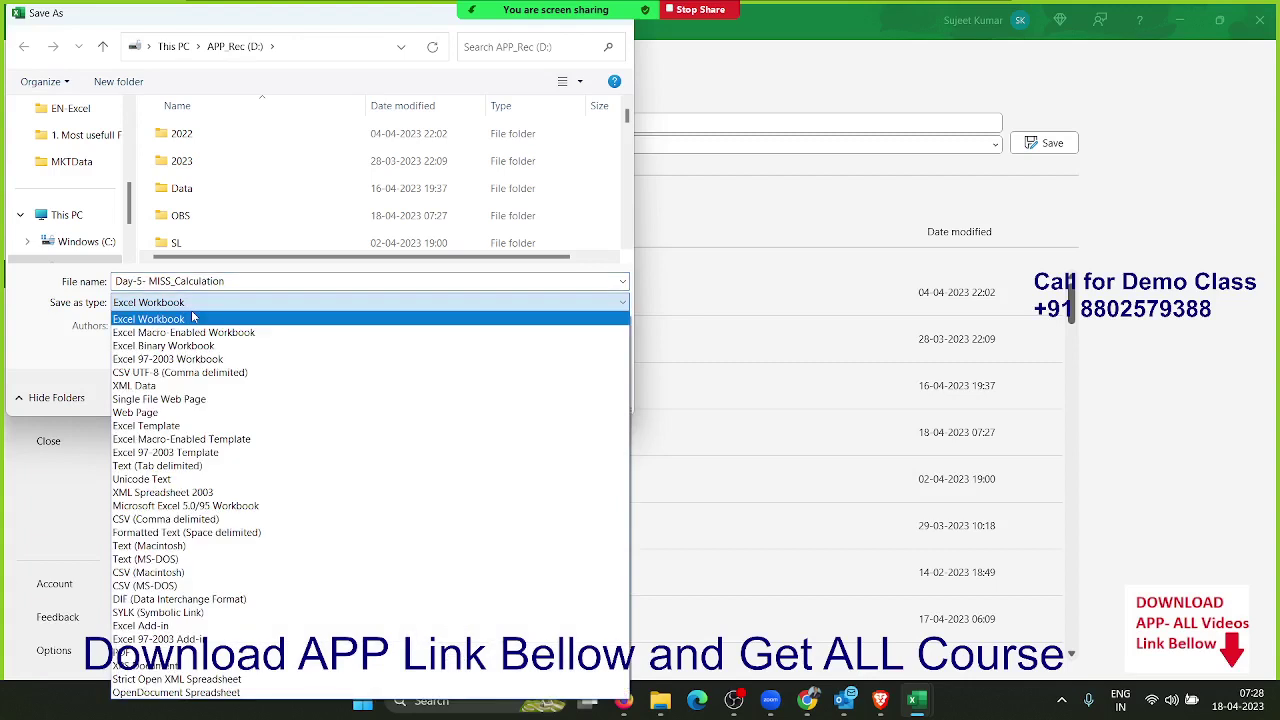
pyautogui.click(192, 312)
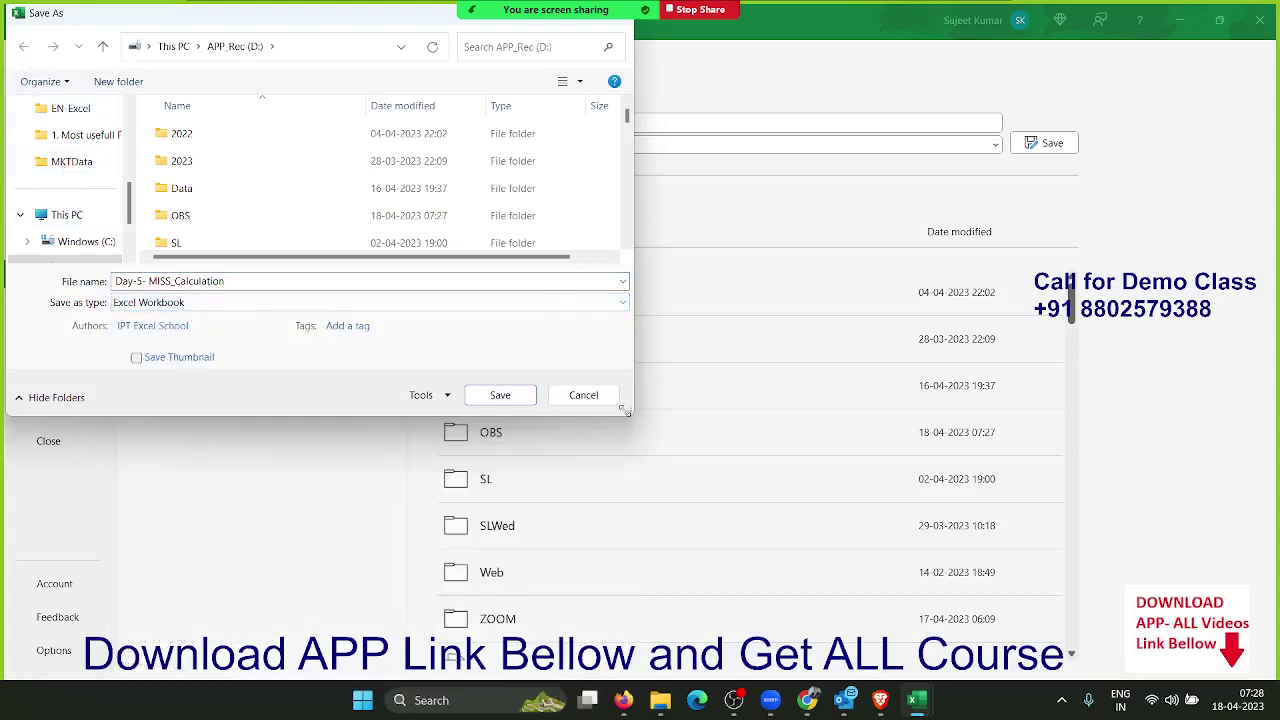
pyautogui.click(583, 395)
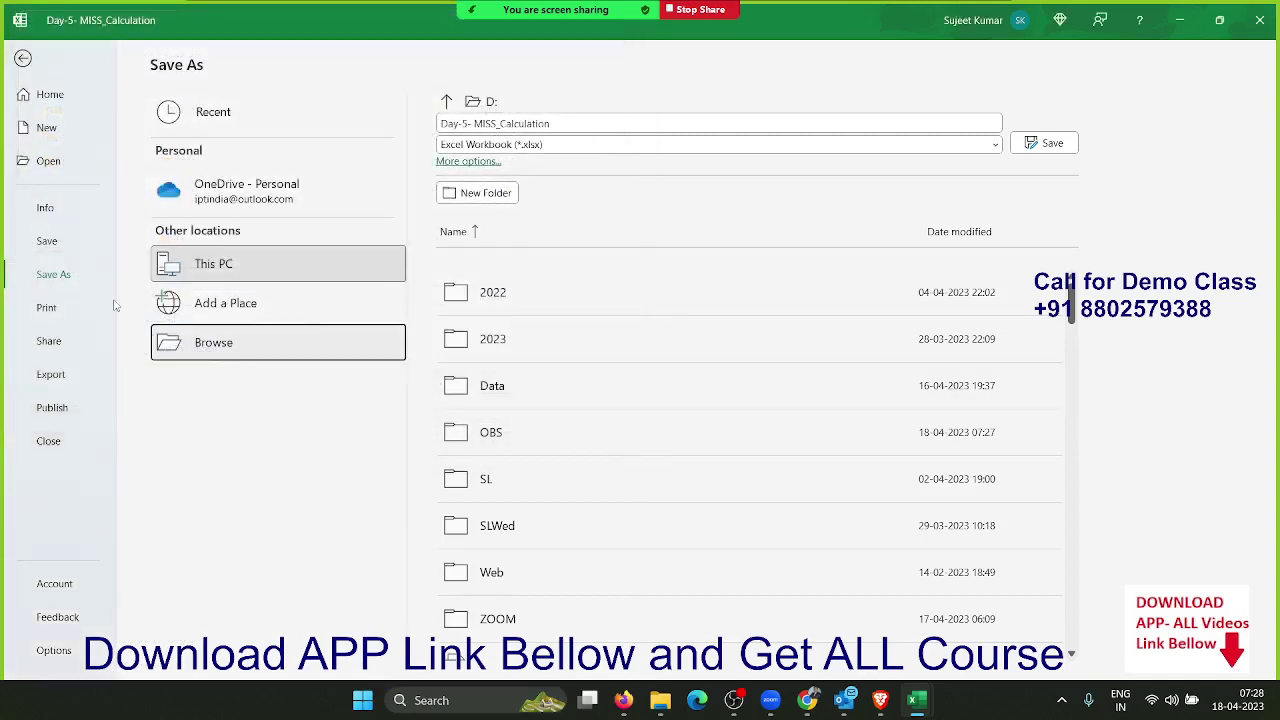
pyautogui.click(47, 308)
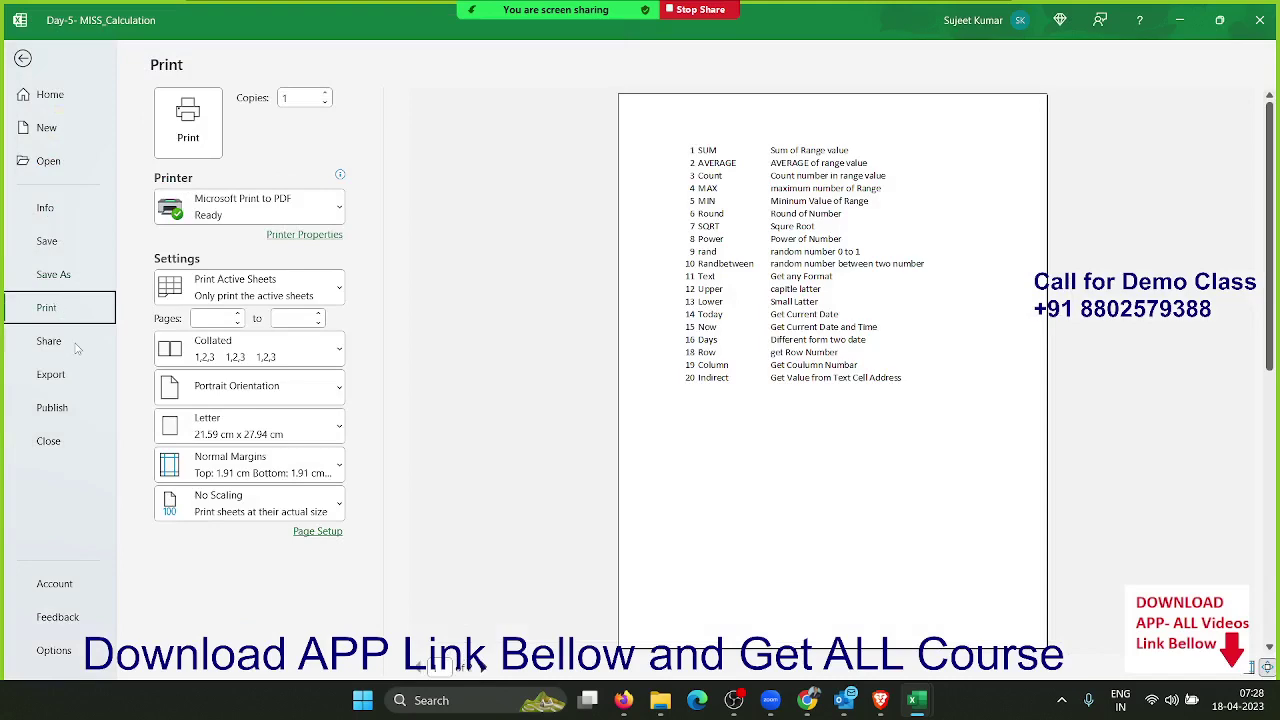
# Look at the Share options, close them, then show the Account page's Microsoft 365 information.
pyautogui.click(48, 341)
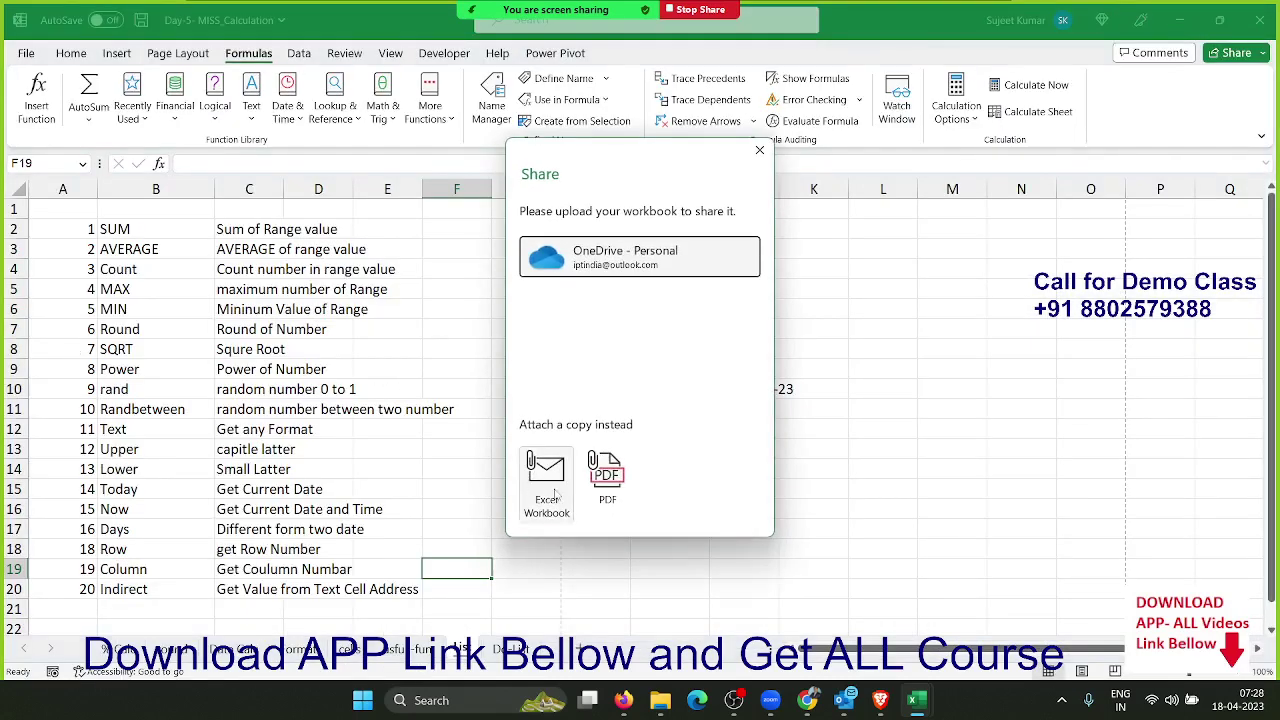
pyautogui.click(760, 152)
pyautogui.click(27, 58)
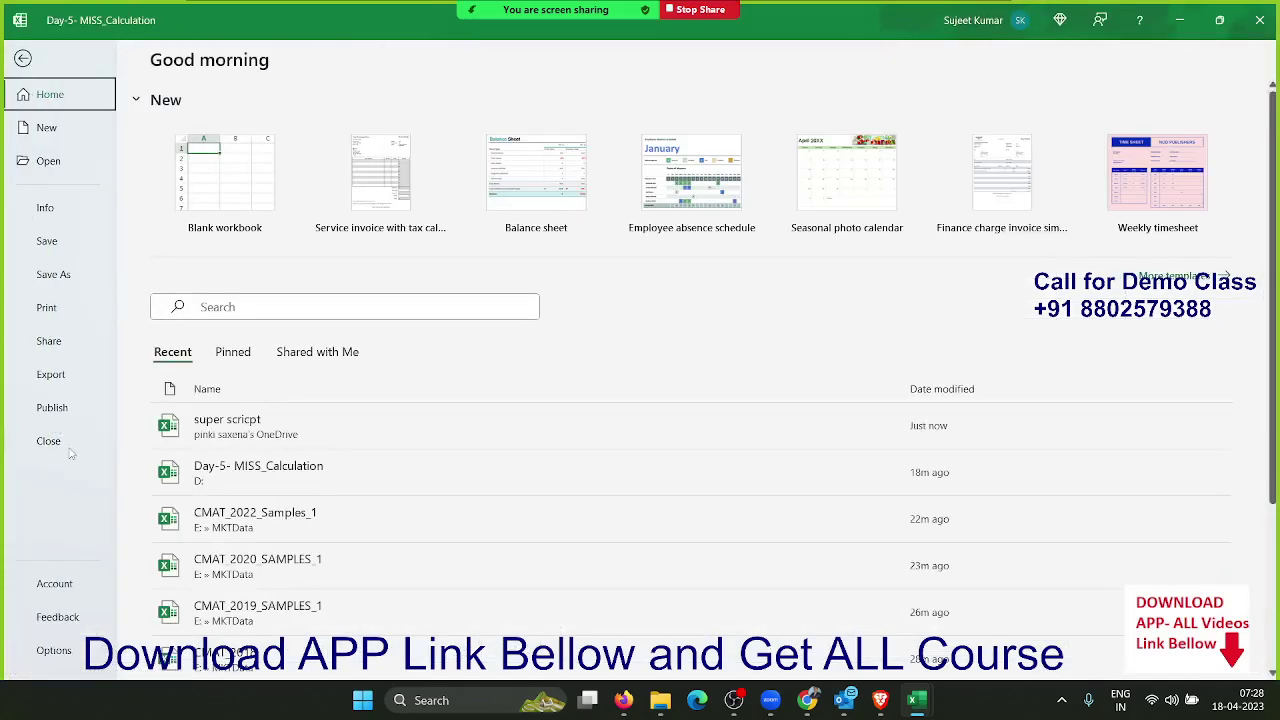
pyautogui.click(71, 592)
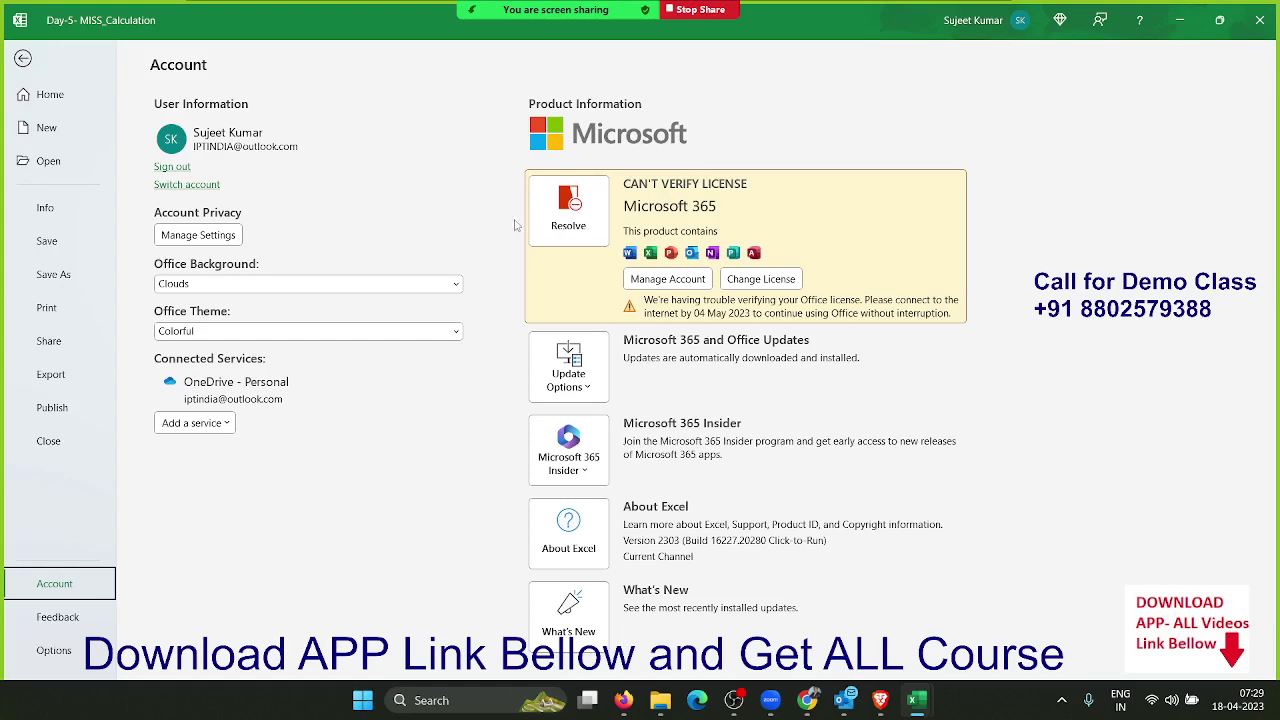
# Glance at the Feedback page, then open Excel Options on General settings.
pyautogui.click(73, 620)
pyautogui.click(62, 650)
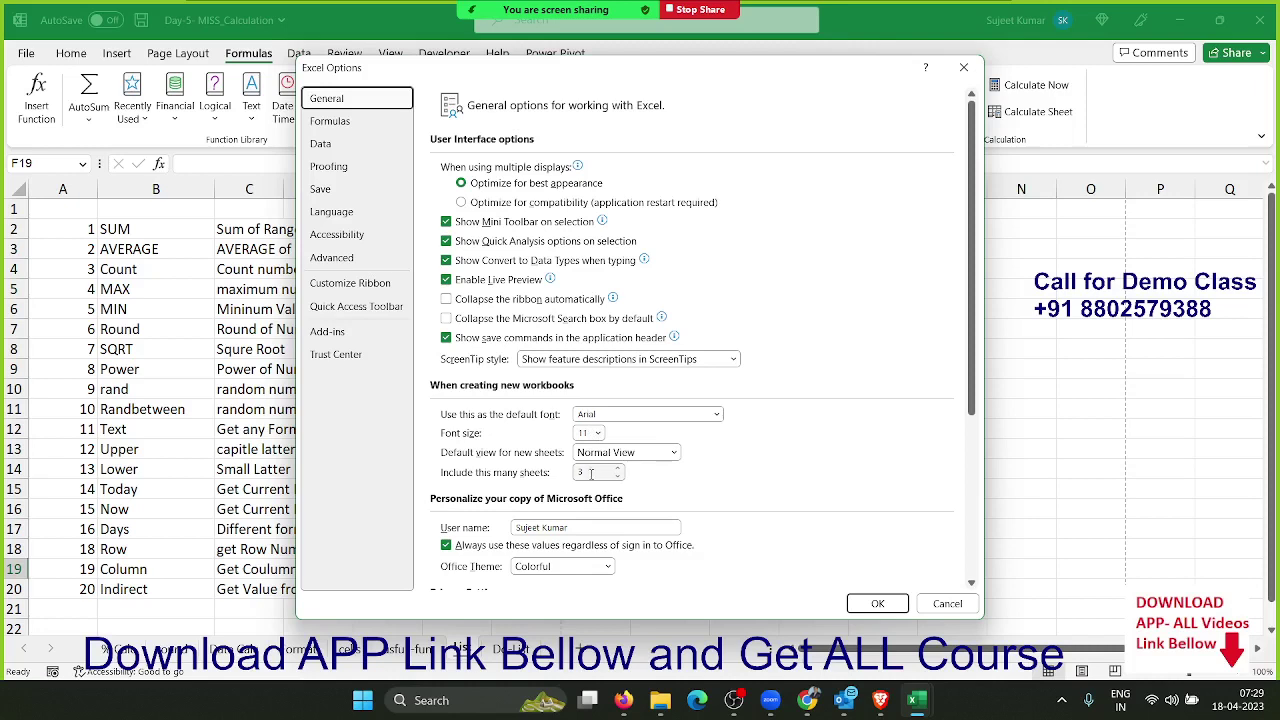
# Set the Office Theme to Black in Excel Options General settings and apply it.
pyautogui.moveTo(590, 527); pyautogui.dragTo(427, 520)
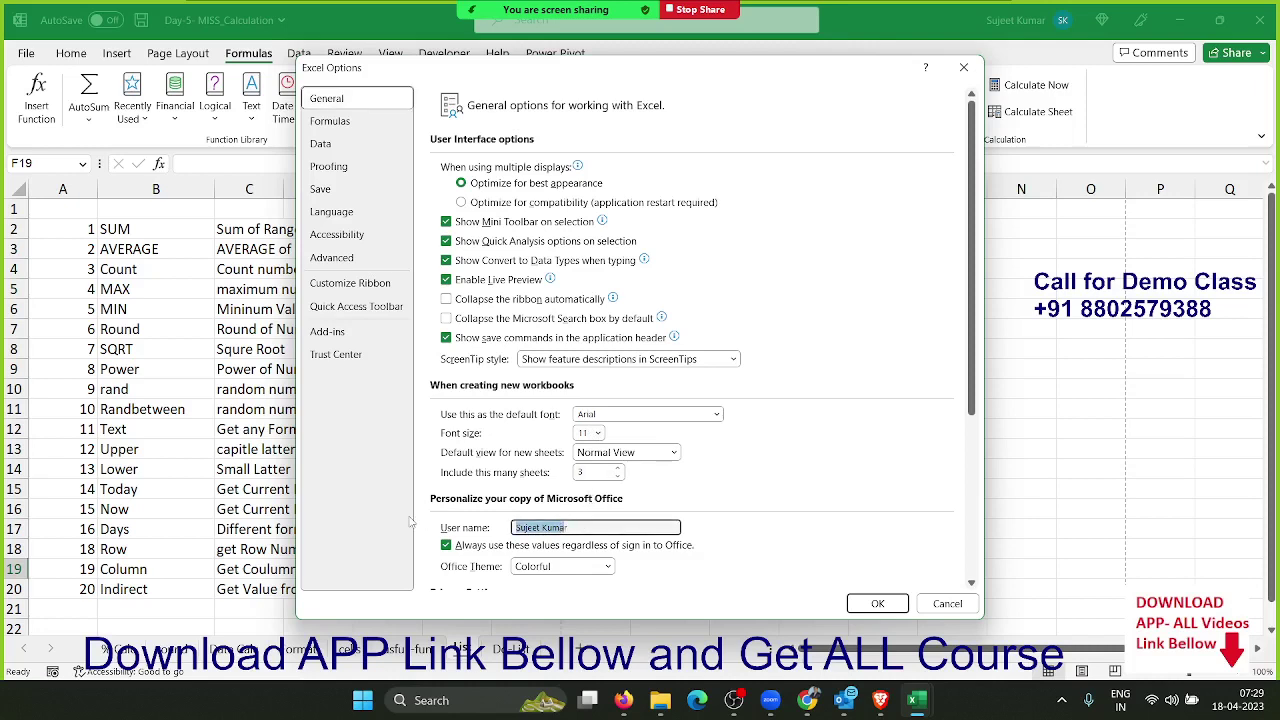
pyautogui.scroll(-1, 533, 570)
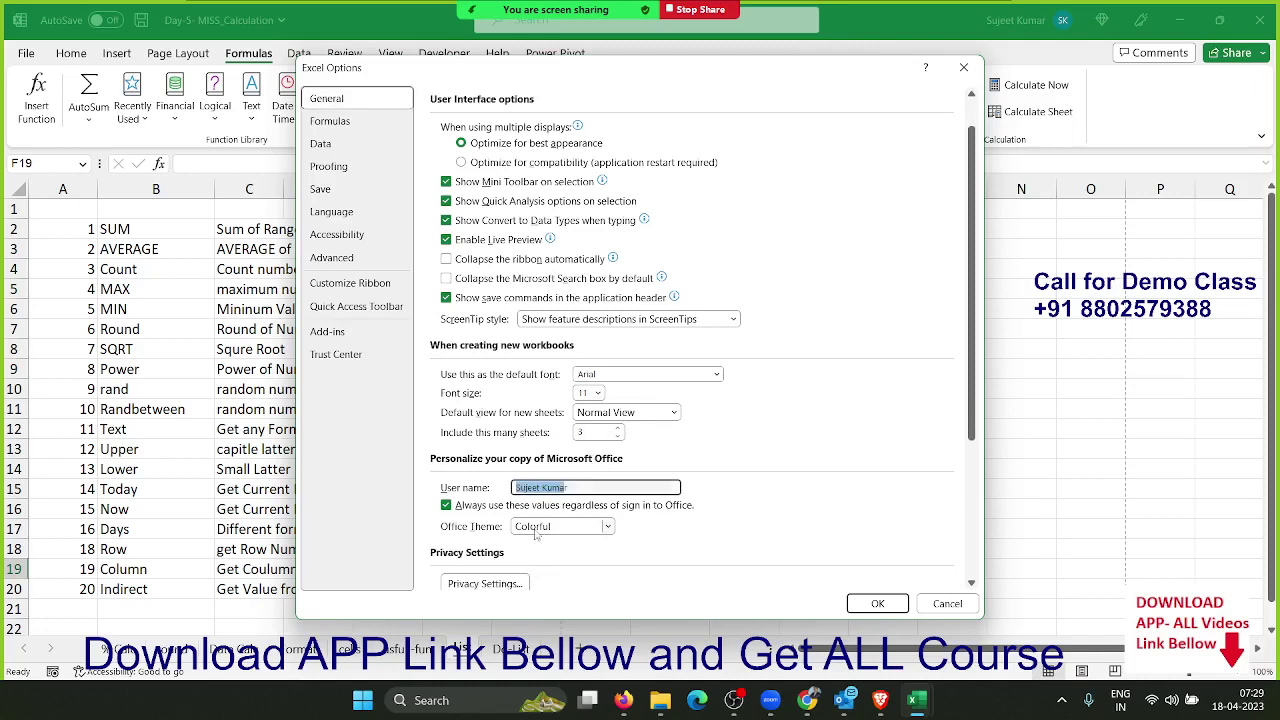
pyautogui.click(536, 533)
pyautogui.click(533, 558)
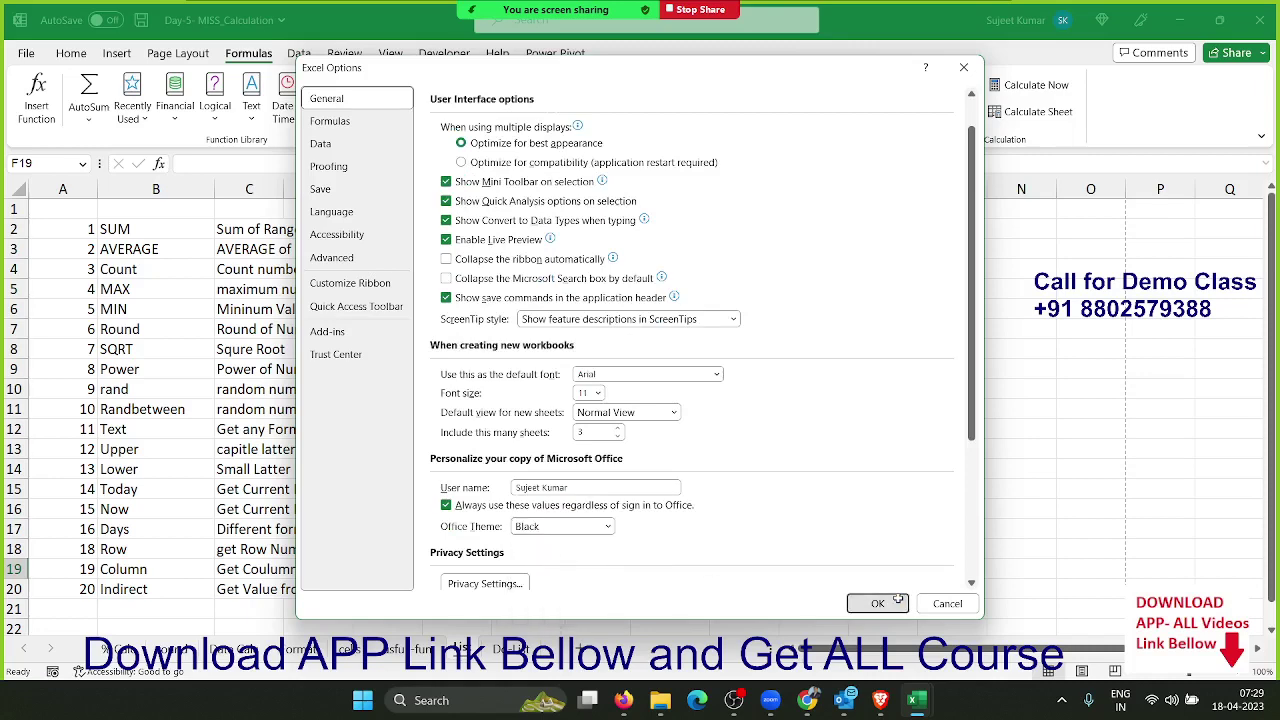
pyautogui.click(878, 603)
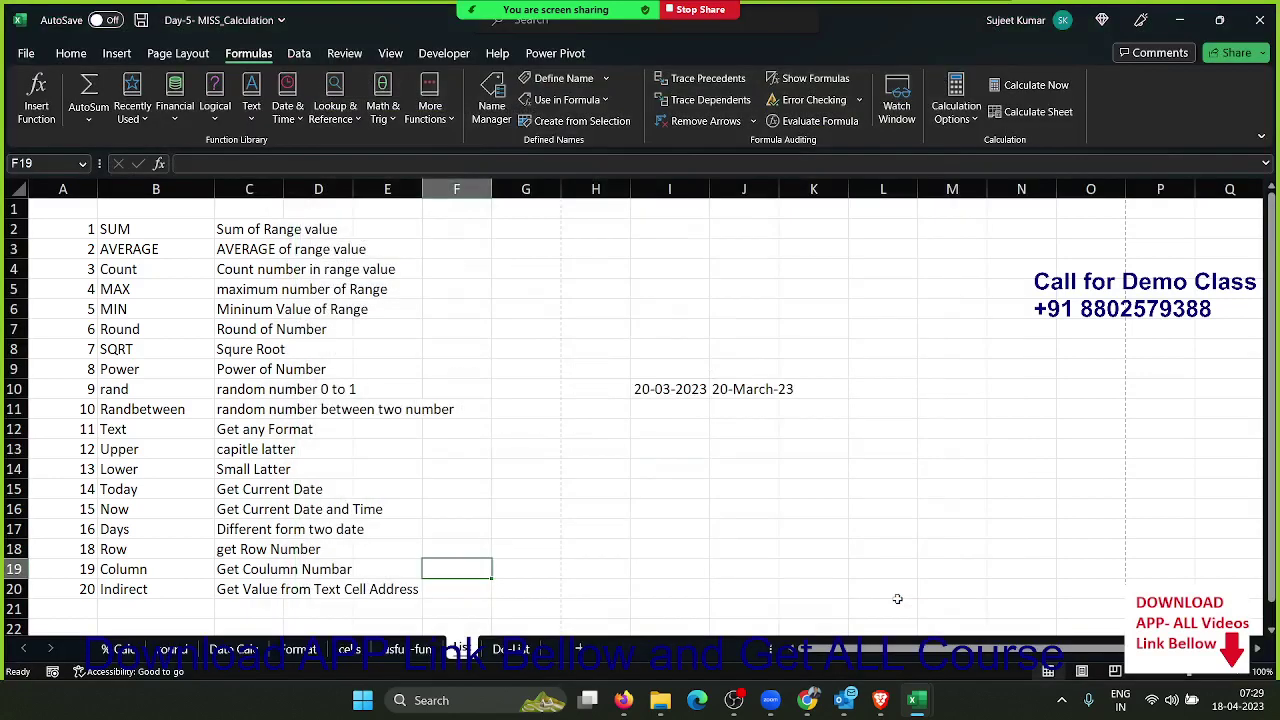
# Reopen Excel Options and switch the Office Theme back to Colorful.
pyautogui.click(27, 55)
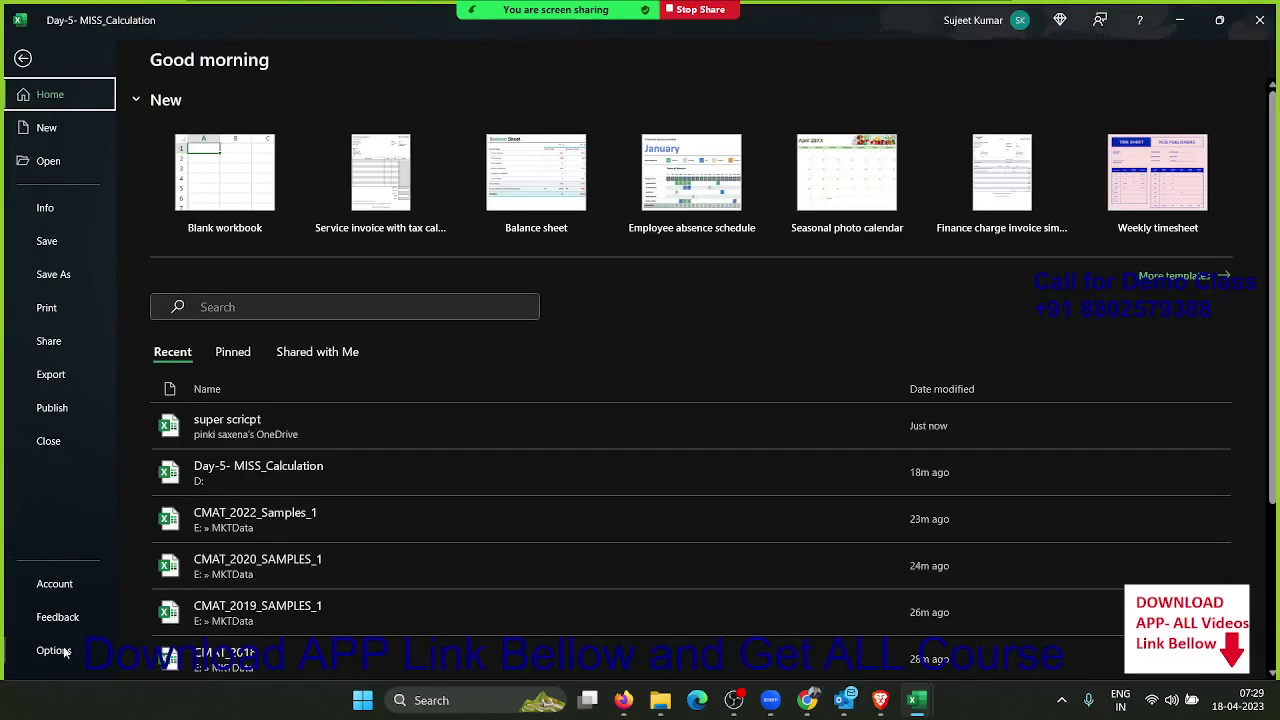
pyautogui.click(64, 651)
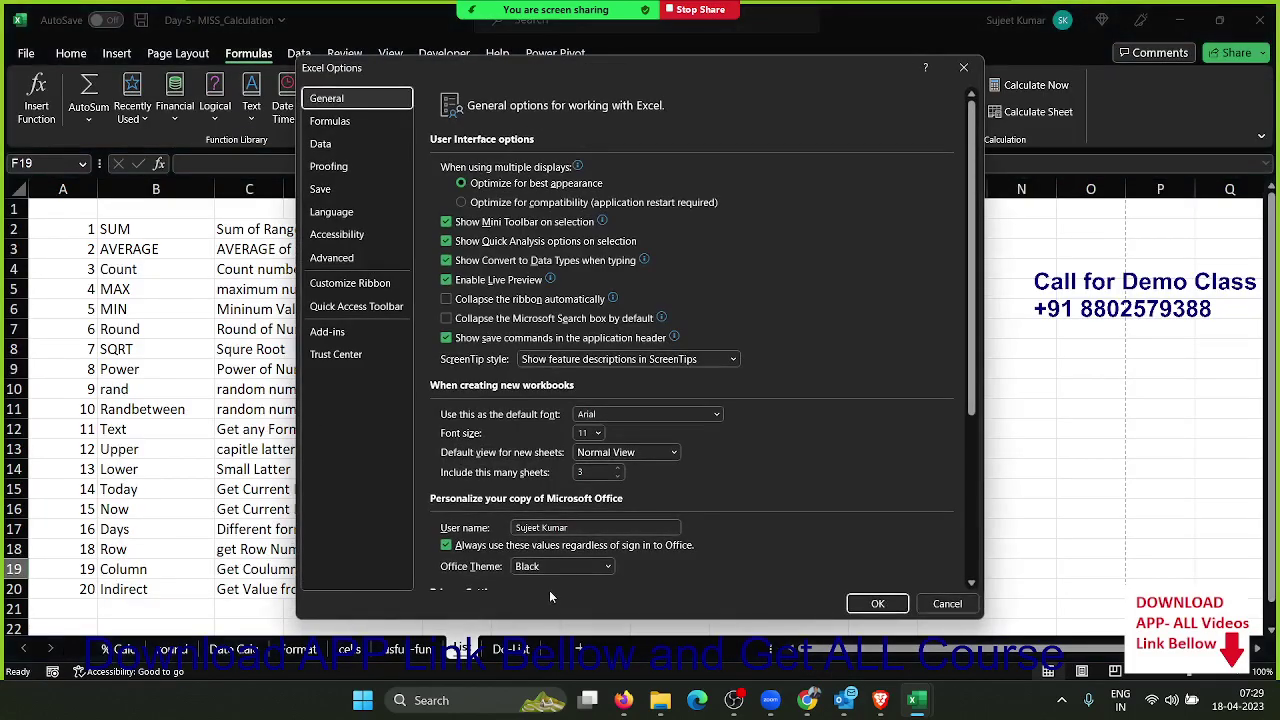
pyautogui.click(552, 567)
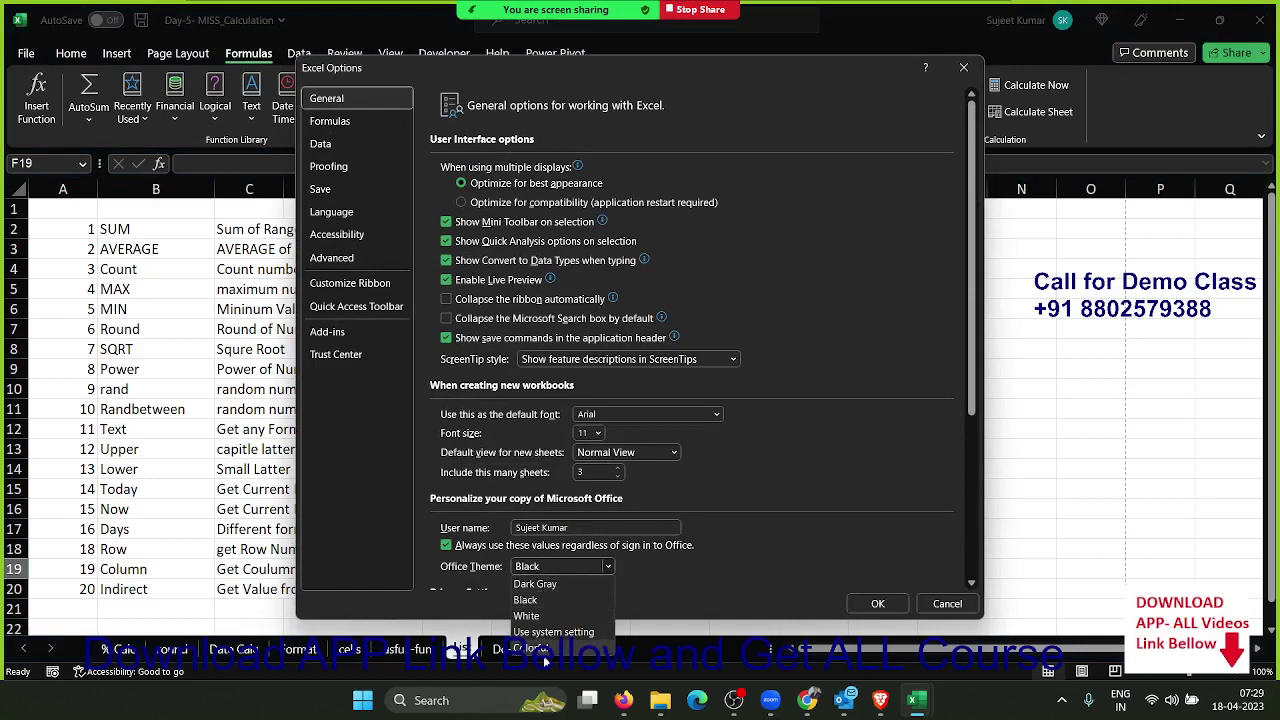
pyautogui.click(535, 647)
pyautogui.click(870, 603)
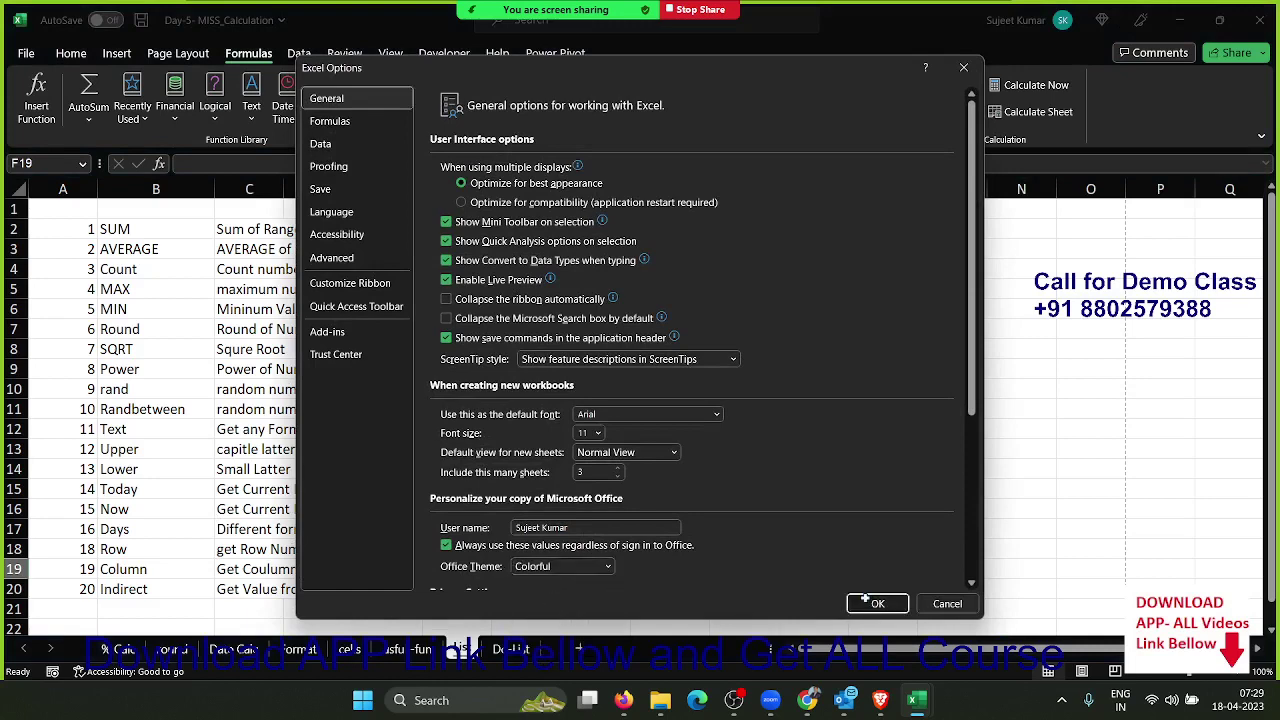
pyautogui.click(26, 53)
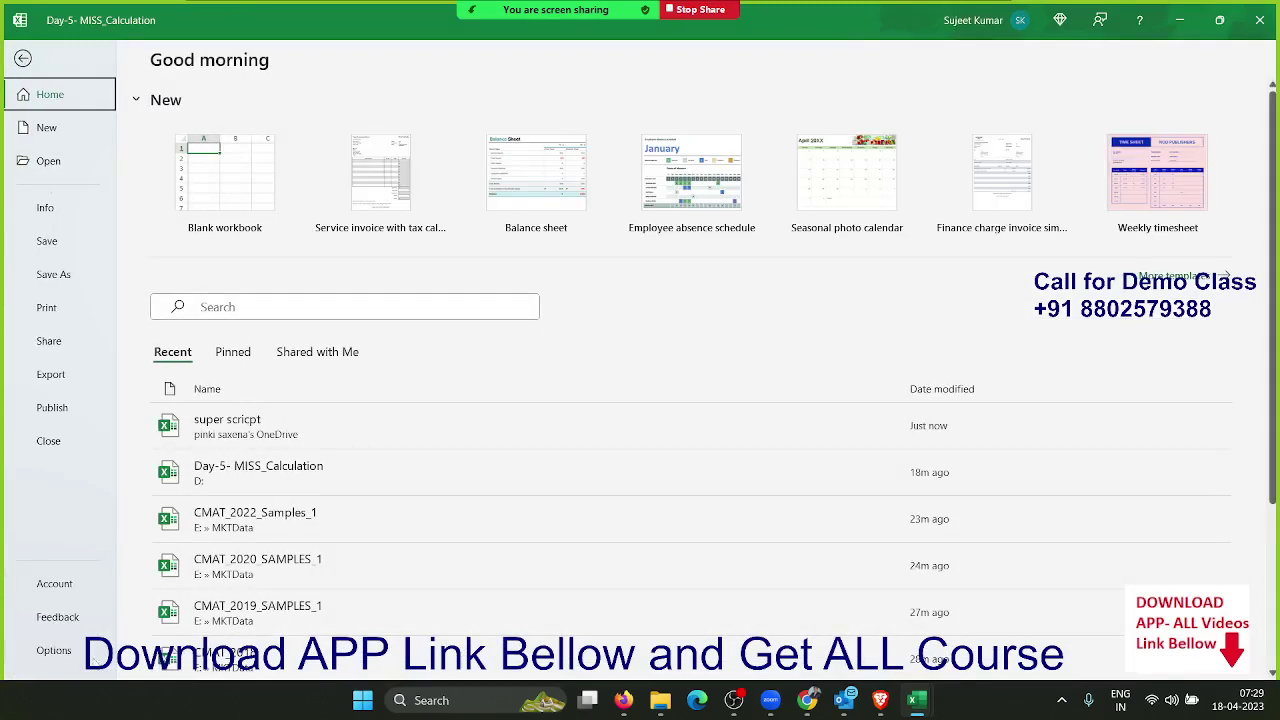
# Browse the Formulas, Data and Proofing pages of Excel Options.
pyautogui.click(54, 650)
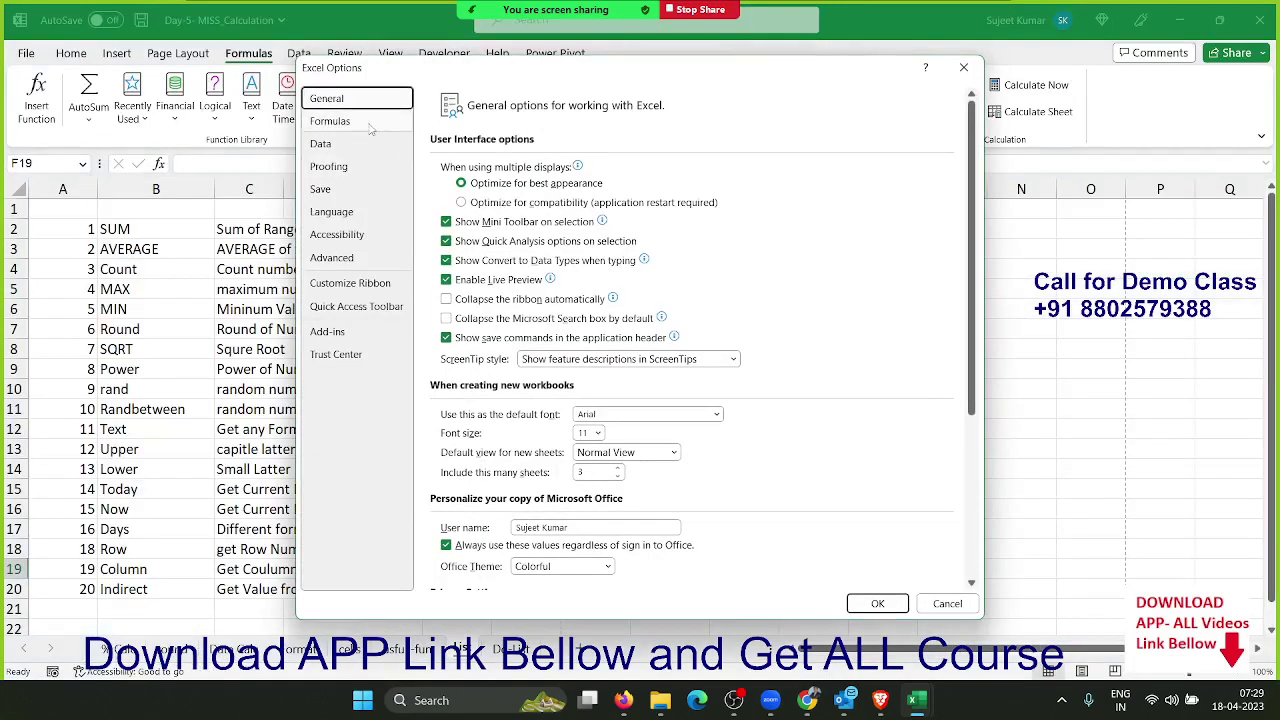
pyautogui.click(357, 122)
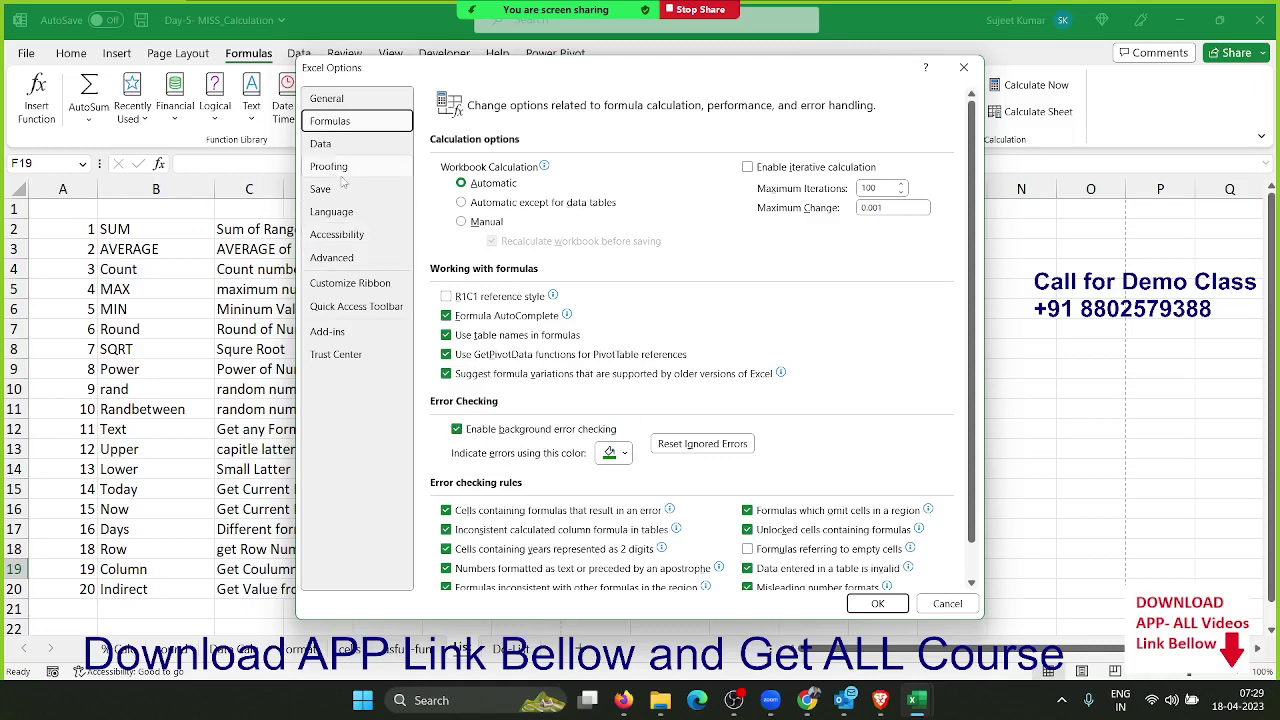
pyautogui.click(328, 144)
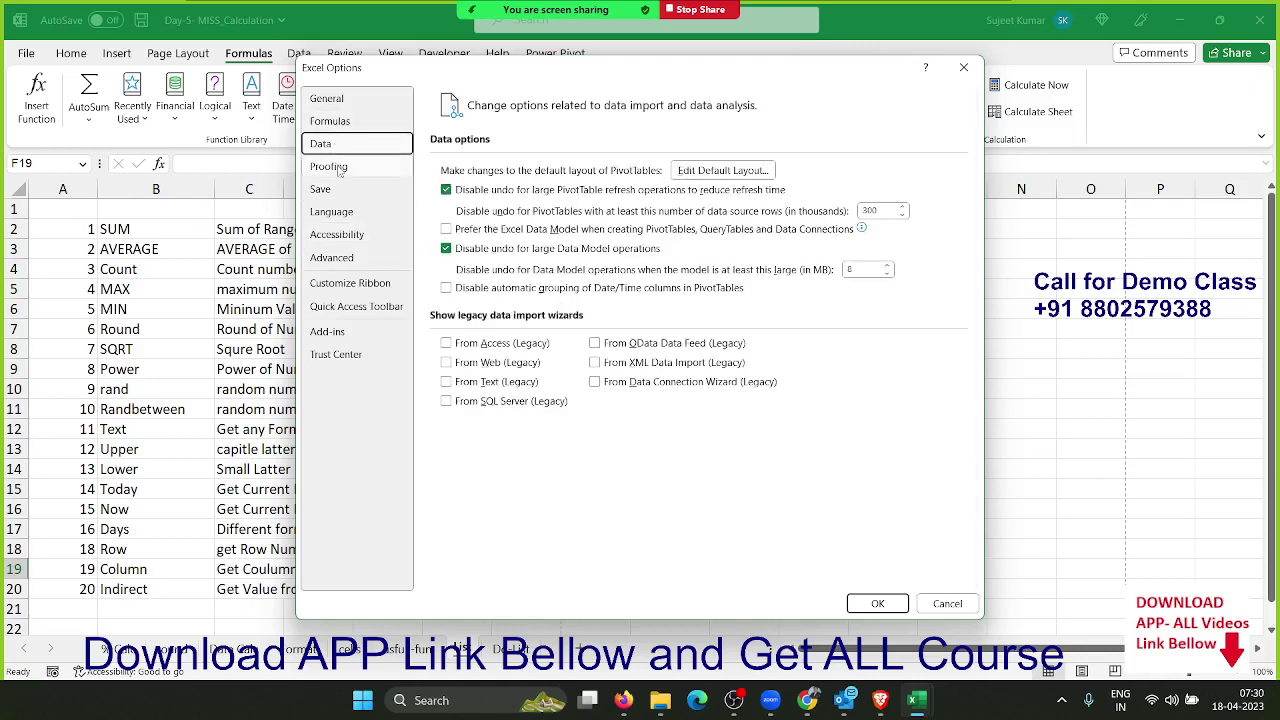
pyautogui.click(338, 167)
# Find the AutoCorrect entry DS → Daily Sales Report 2022, close Options, and select cell K5.
pyautogui.click(705, 170)
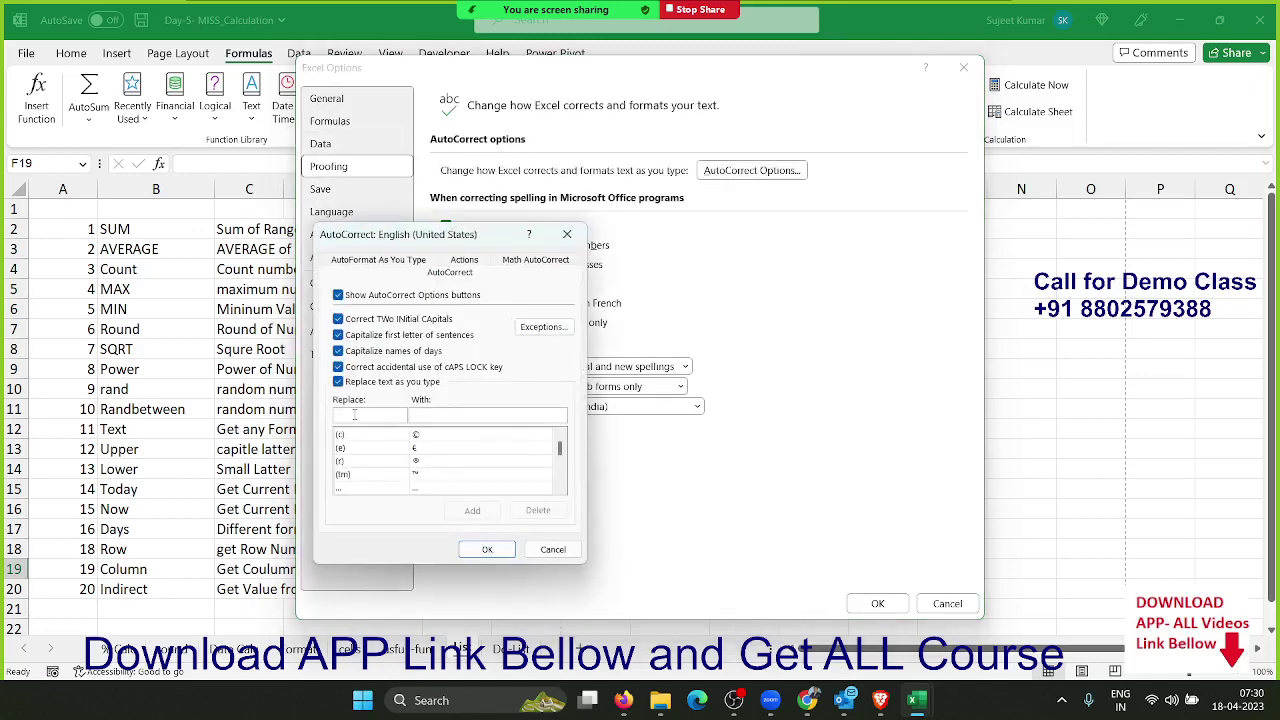
pyautogui.write('DS')
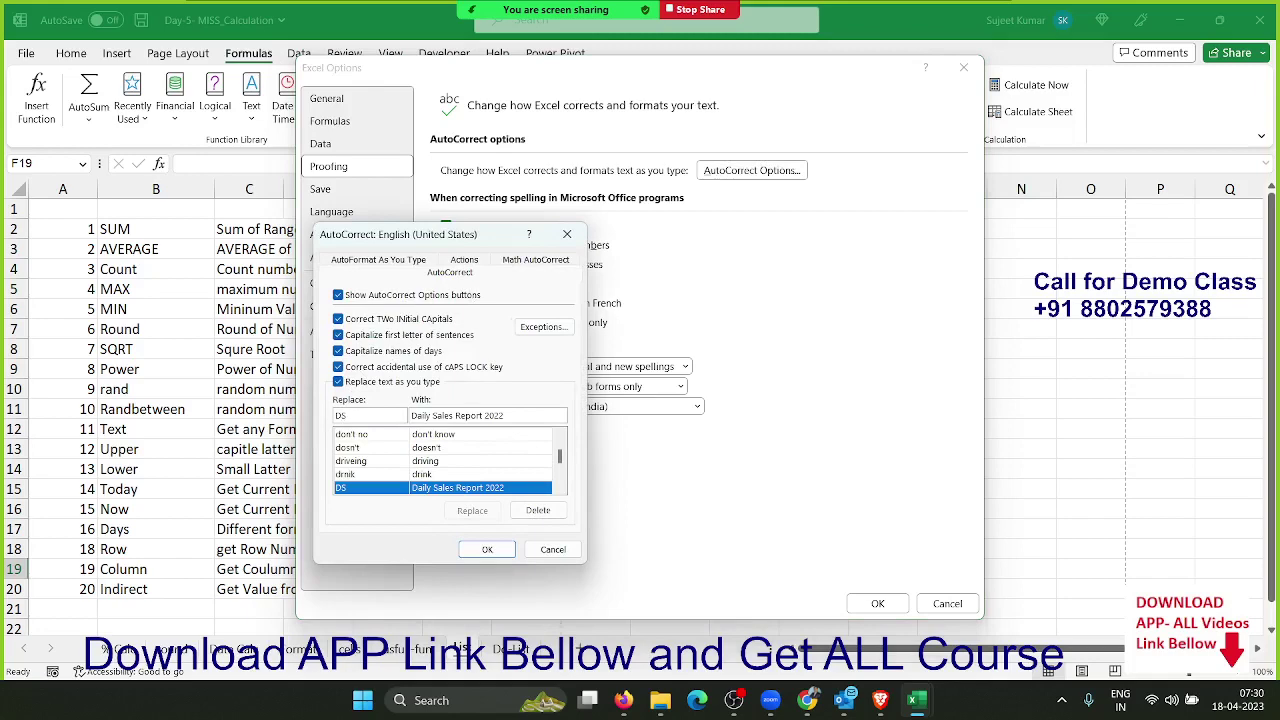
pyautogui.click(487, 549)
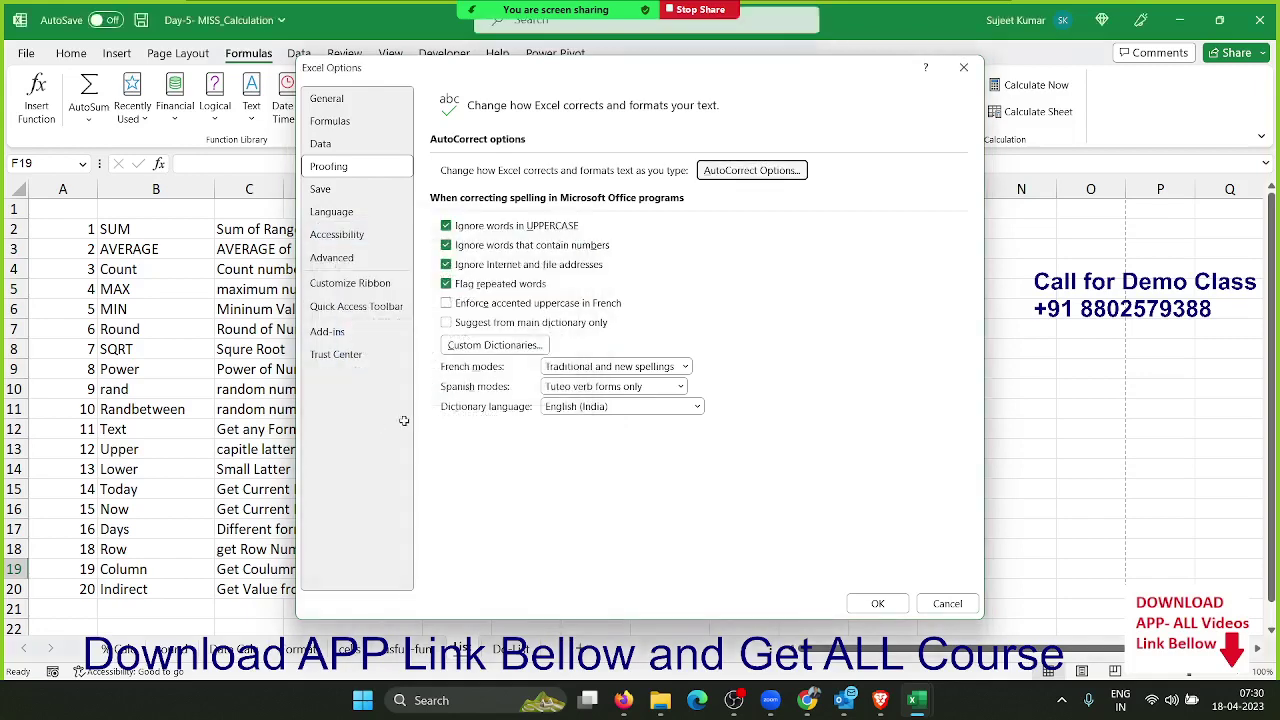
pyautogui.click(877, 603)
pyautogui.click(823, 282)
# Enter DS, MS, DL, ND in K5:K8, giving Daily Sales Report 2022, Microsoft Office, DL, New Delhi.
pyautogui.write('DS')
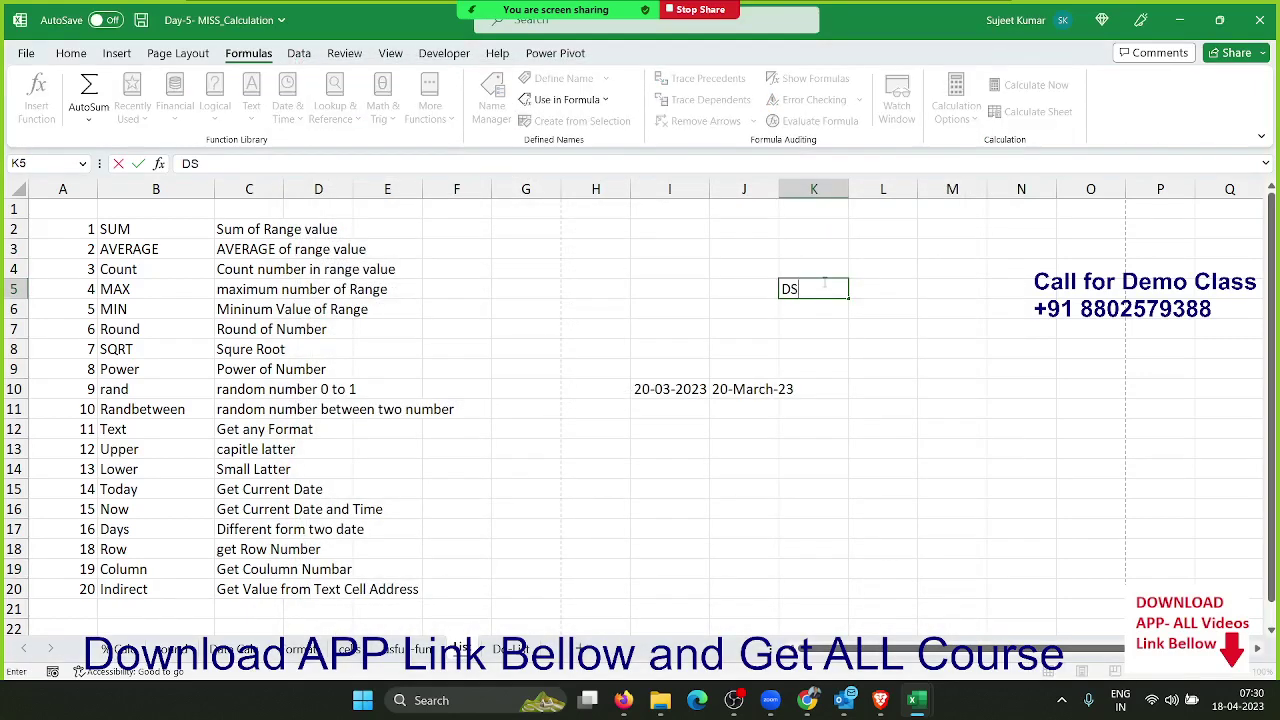
pyautogui.press('Return')
pyautogui.write('MS')
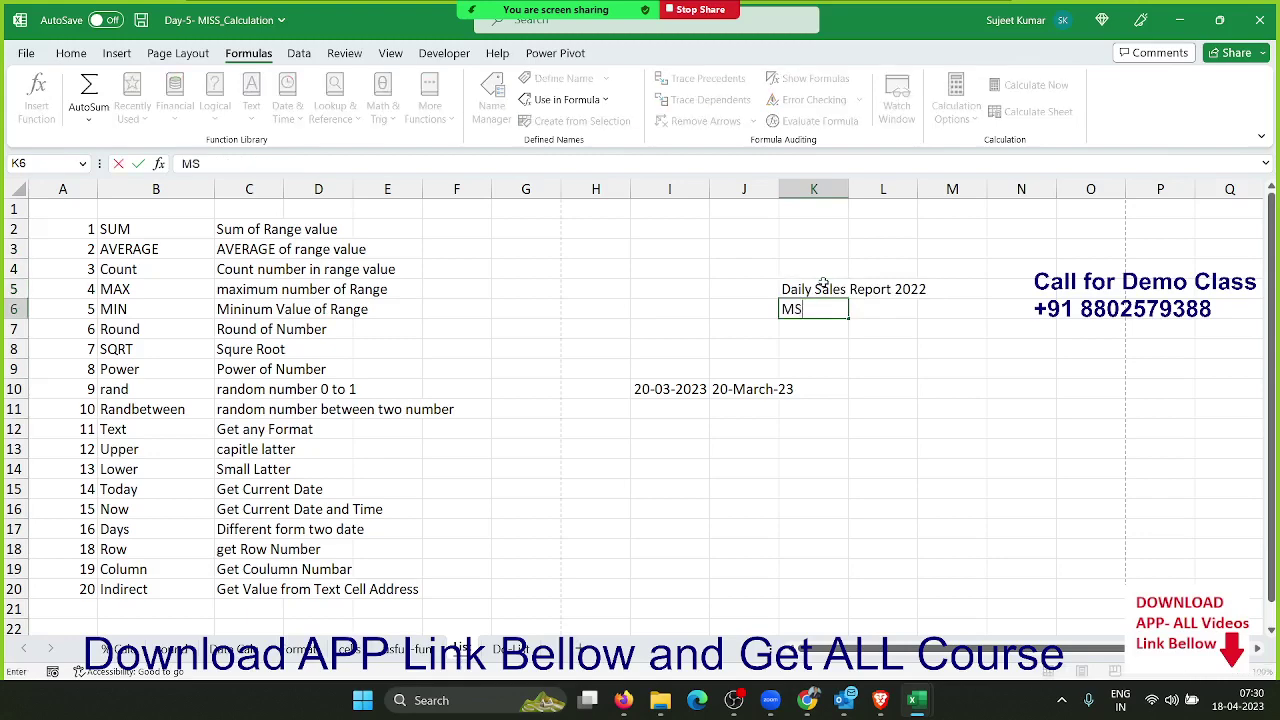
pyautogui.press('Return')
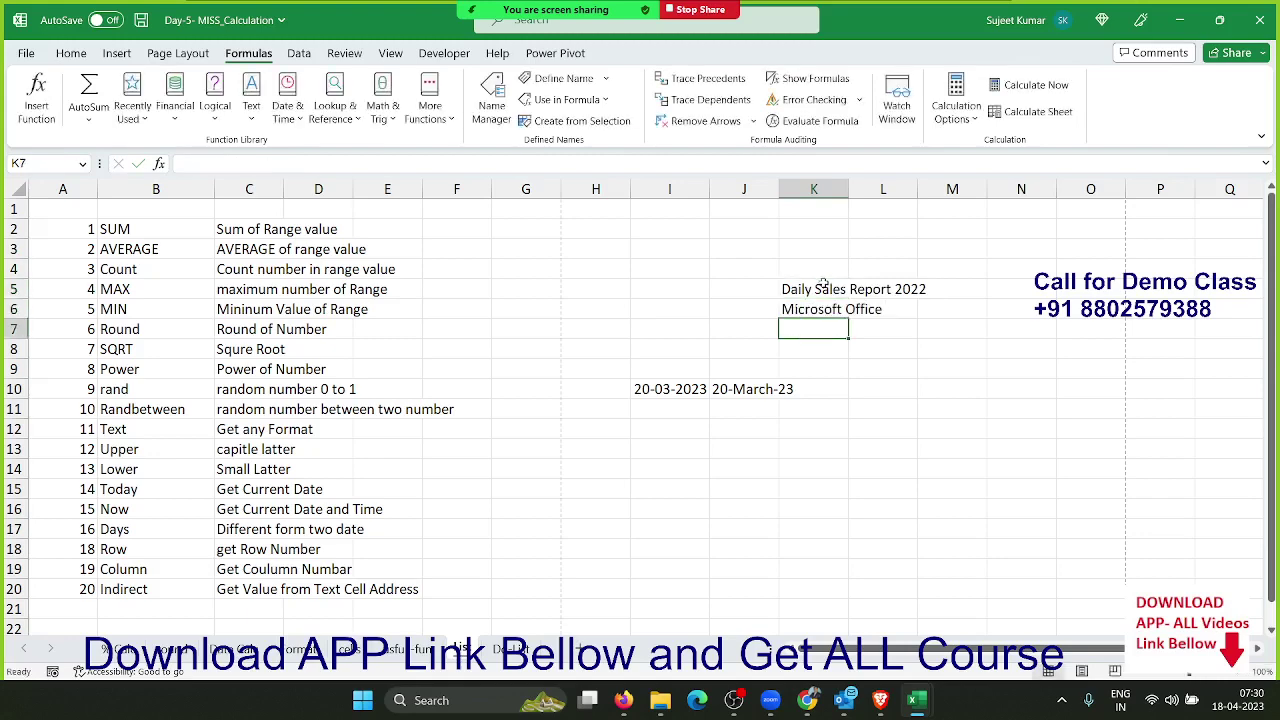
pyautogui.write('DL')
pyautogui.press('Return')
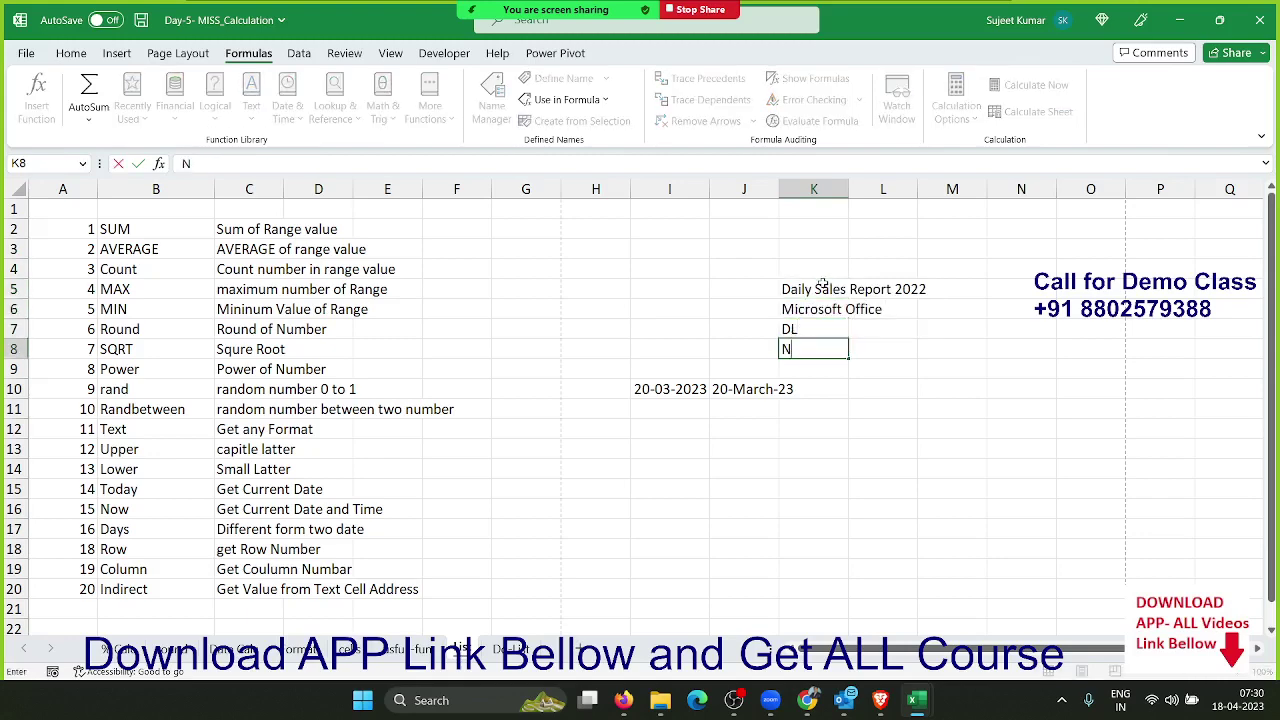
pyautogui.write('ND')
pyautogui.press('Return')
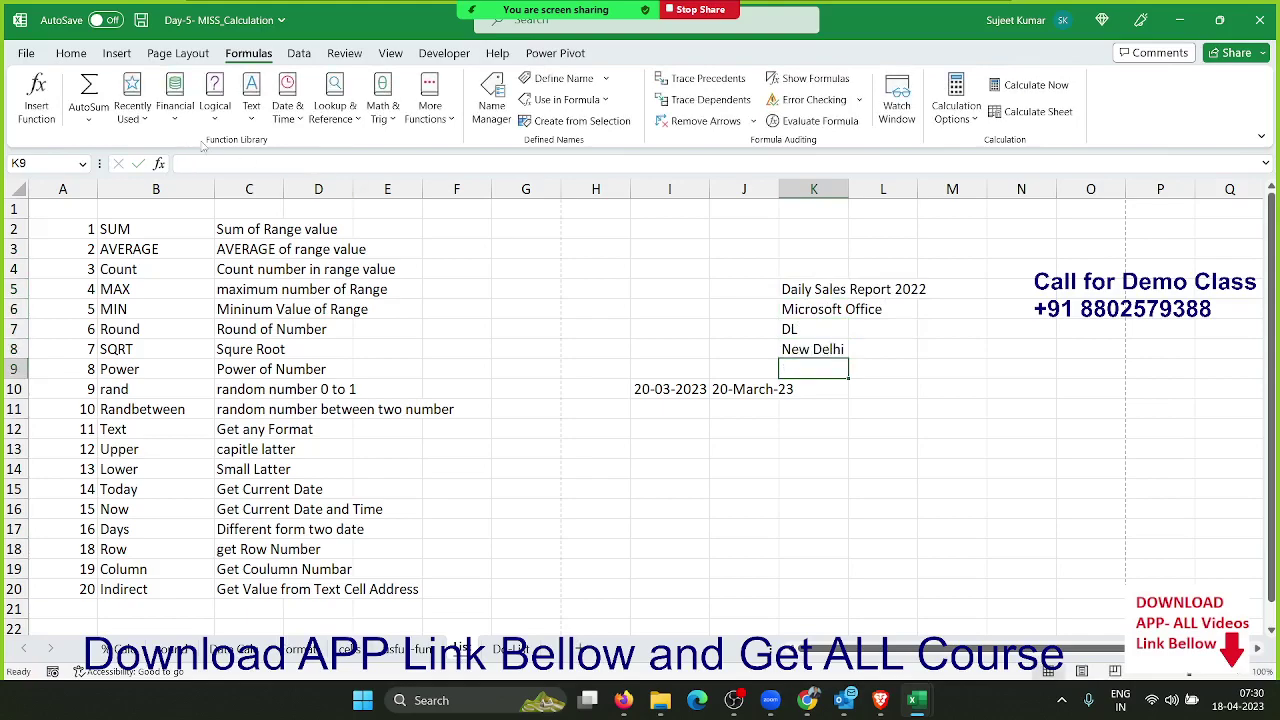
pyautogui.click(30, 56)
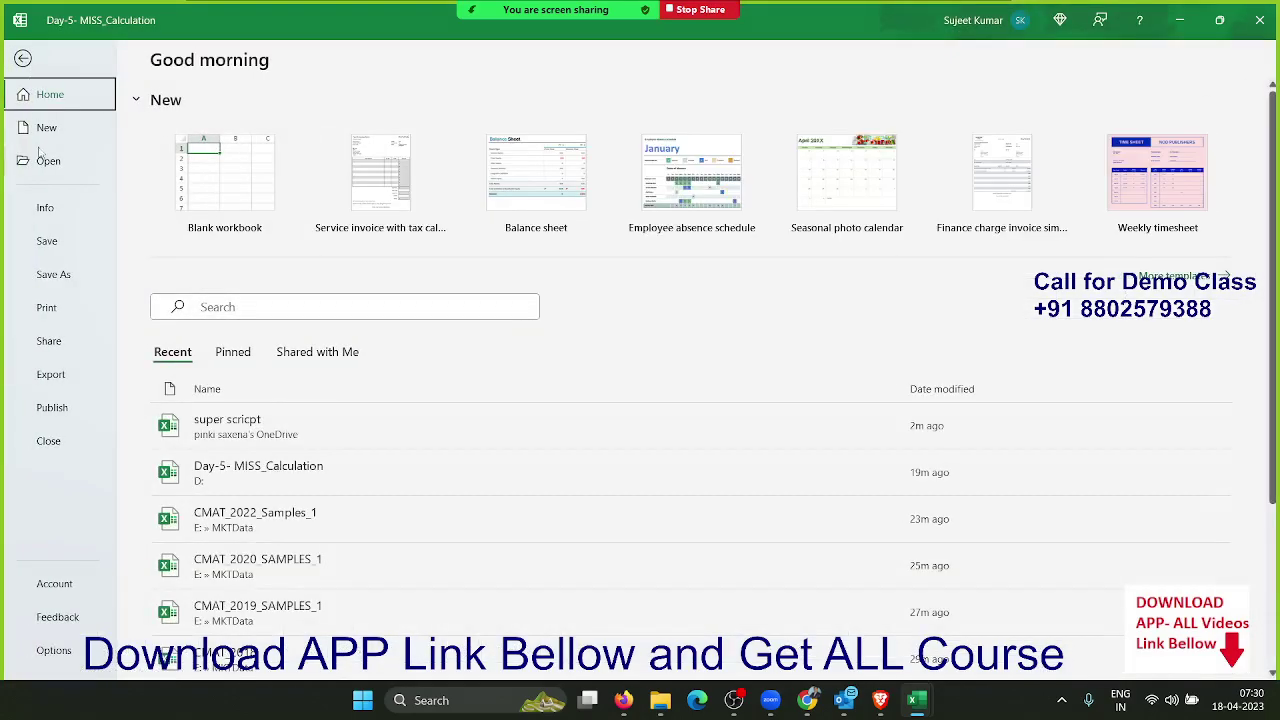
# In Excel Options, review the AutoCorrect replacement list under Proofing, then show the Save settings.
pyautogui.click(54, 652)
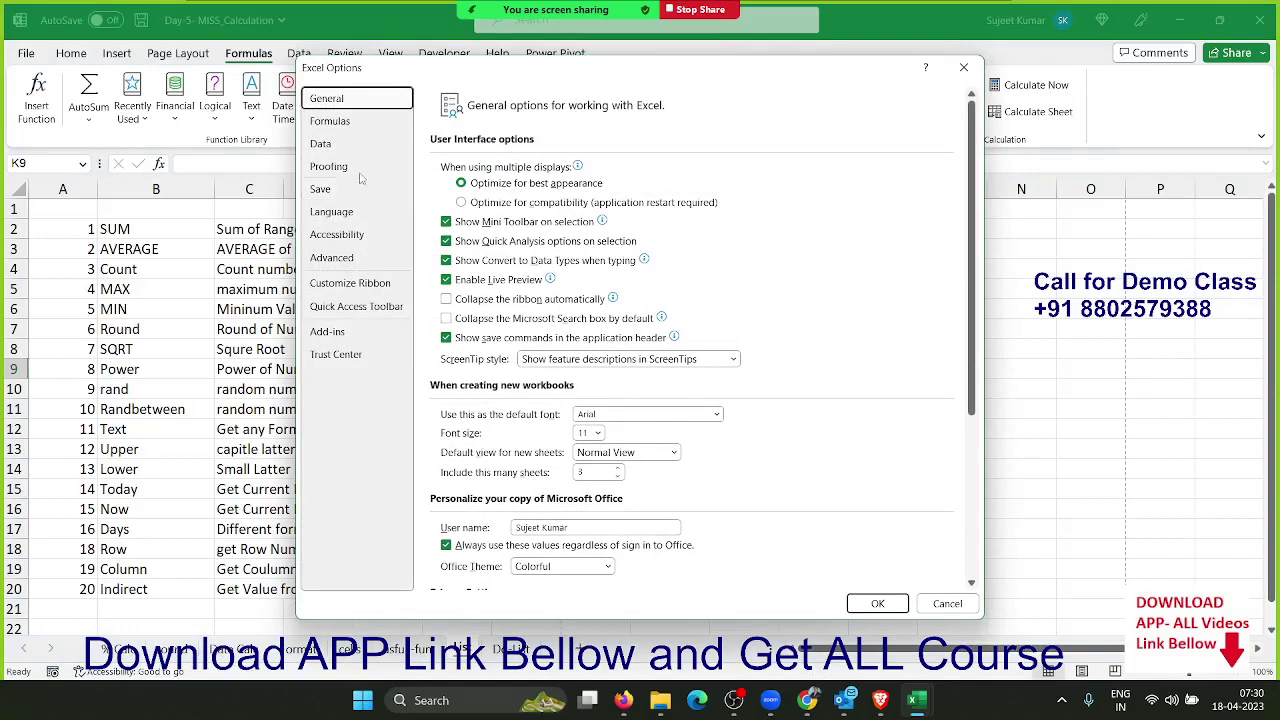
pyautogui.click(340, 167)
pyautogui.click(714, 176)
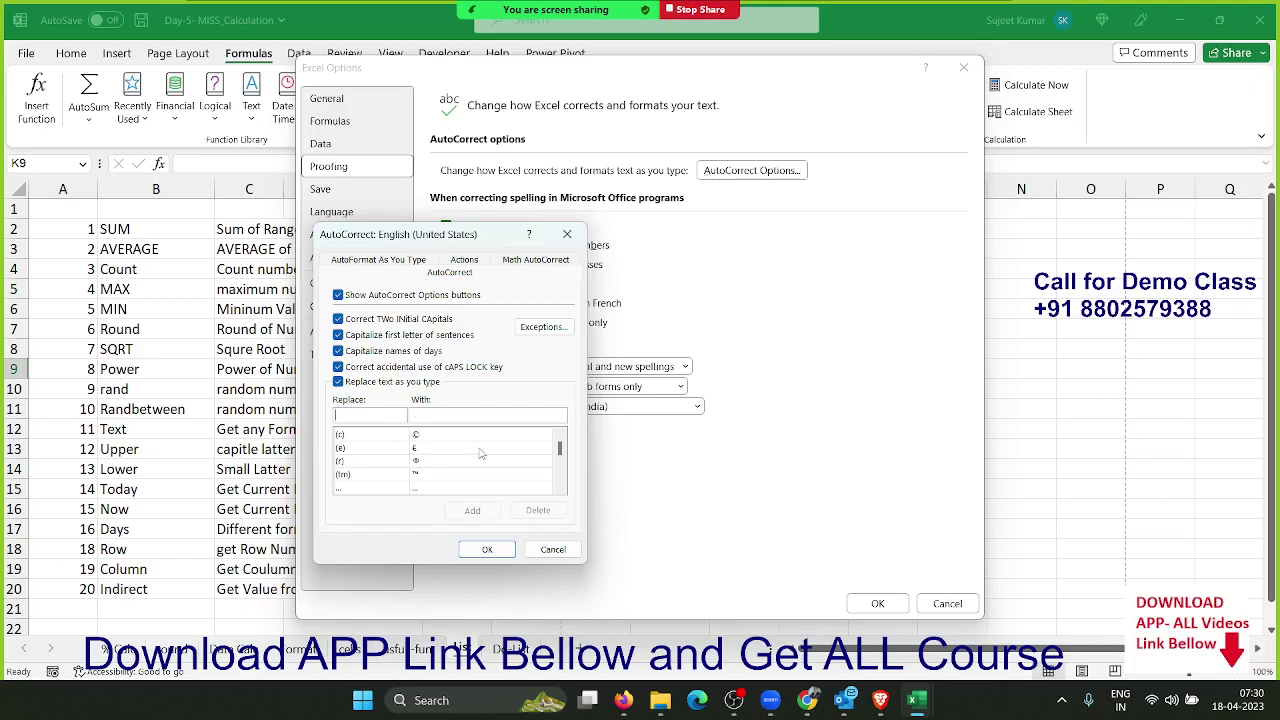
pyautogui.click(487, 549)
pyautogui.click(325, 189)
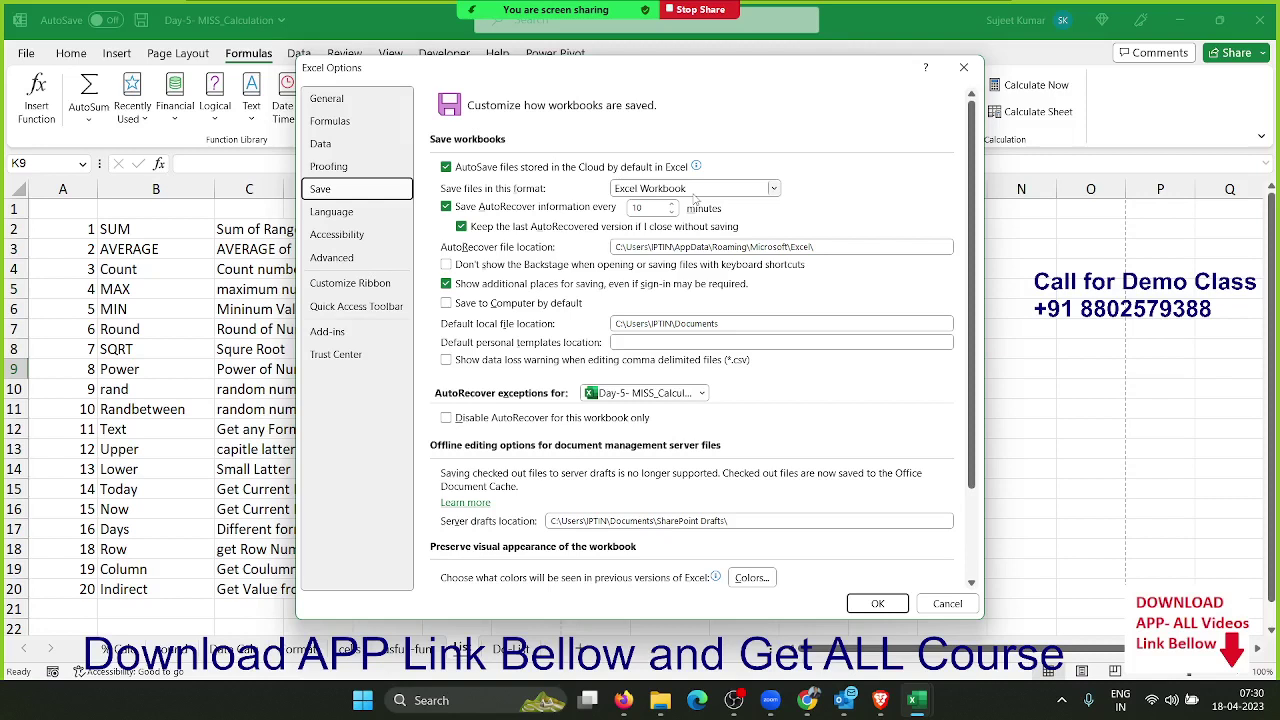
# Select the Default local file location and AutoRecover file location paths.
pyautogui.click(733, 322)
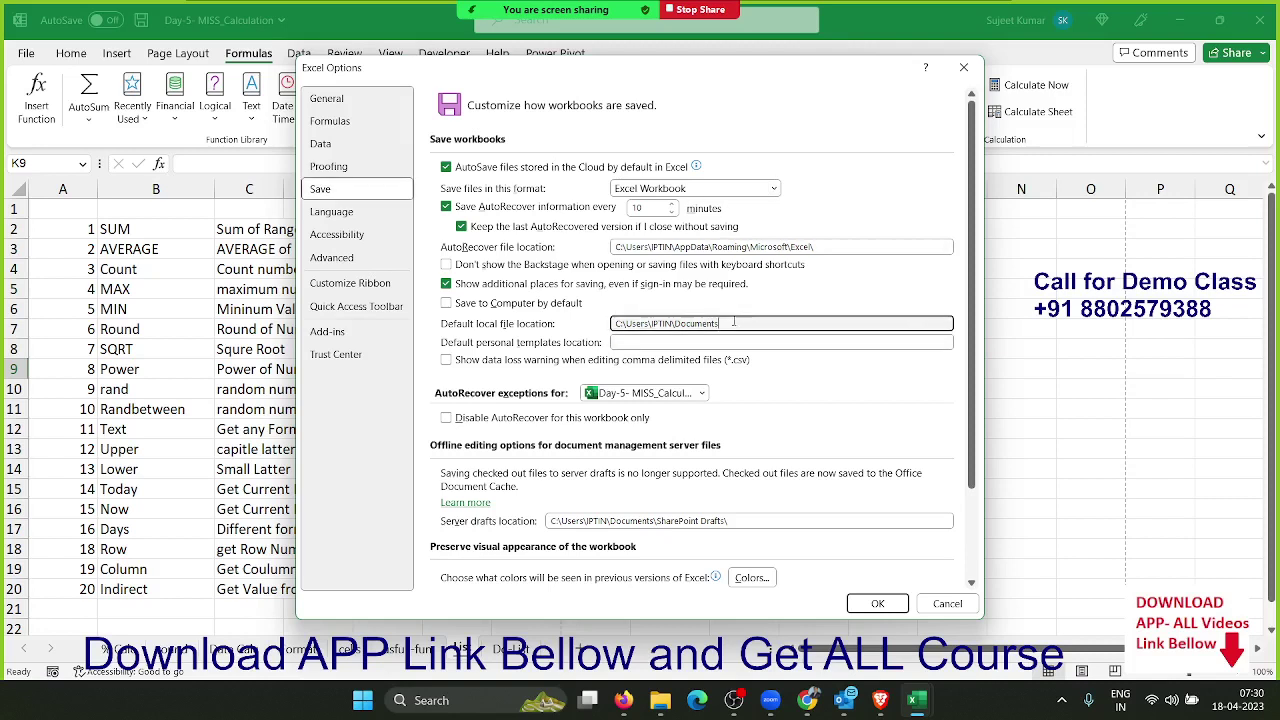
pyautogui.doubleClick(733, 322)
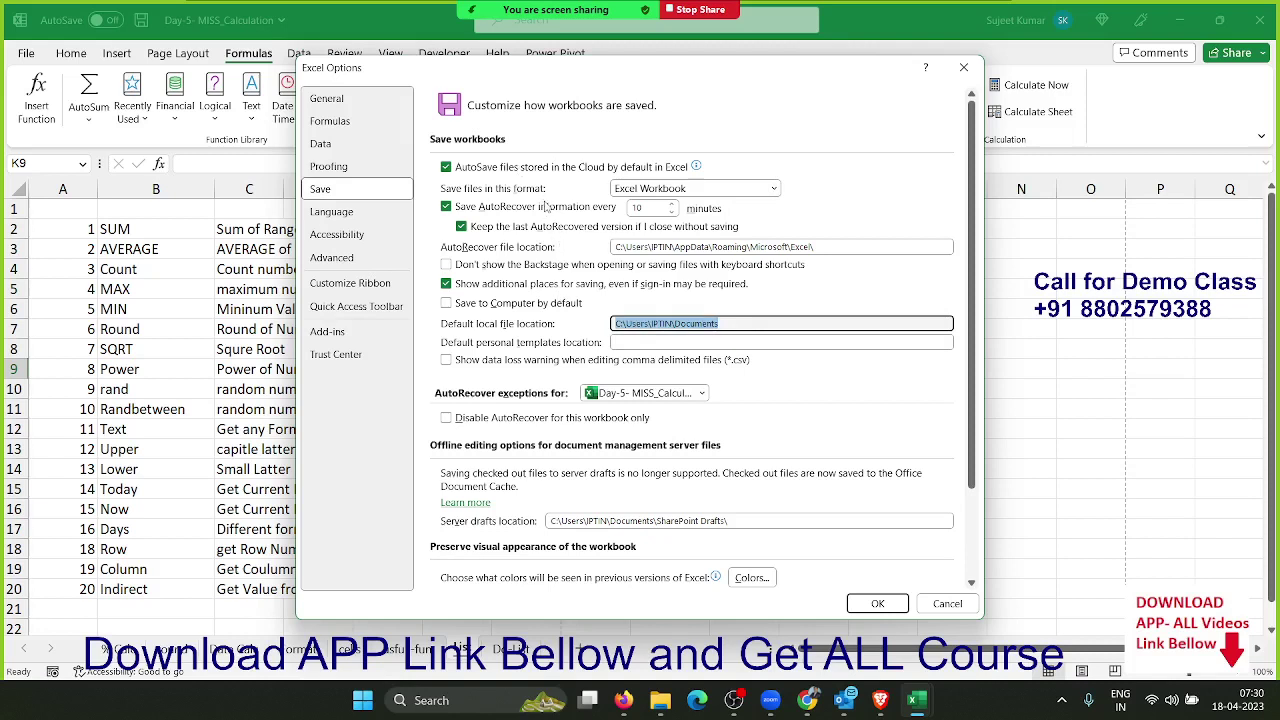
pyautogui.moveTo(837, 246); pyautogui.dragTo(447, 188)
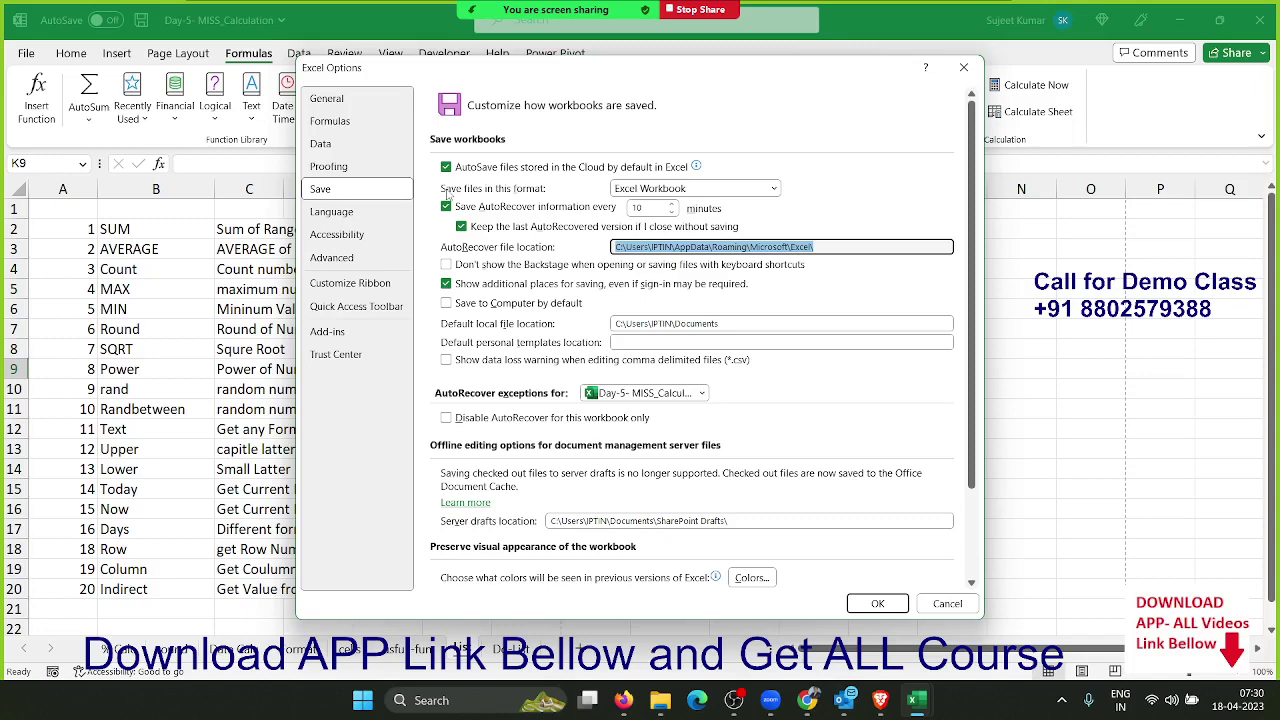
# Step through the Language and Accessibility pages to the Advanced editing options.
pyautogui.click(347, 214)
pyautogui.click(349, 232)
pyautogui.click(349, 257)
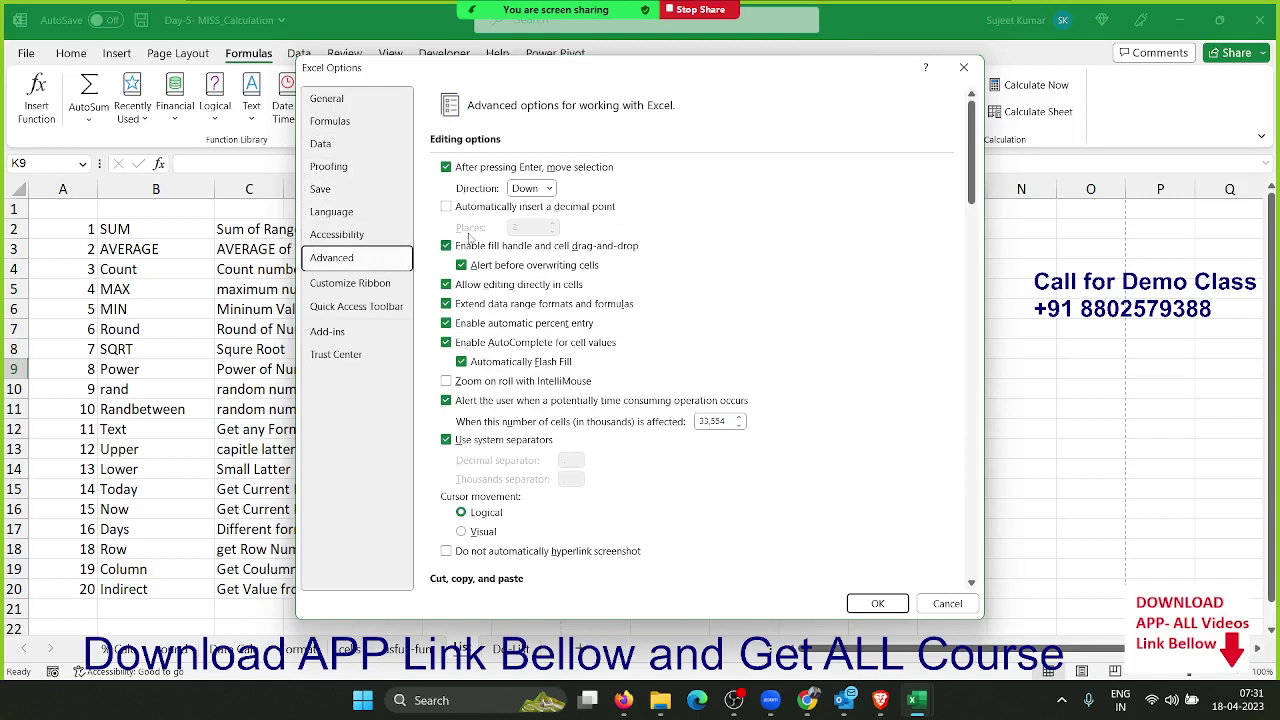
# Keep Down as the direction after pressing Enter and move the dialog to reveal column K.
pyautogui.click(548, 188)
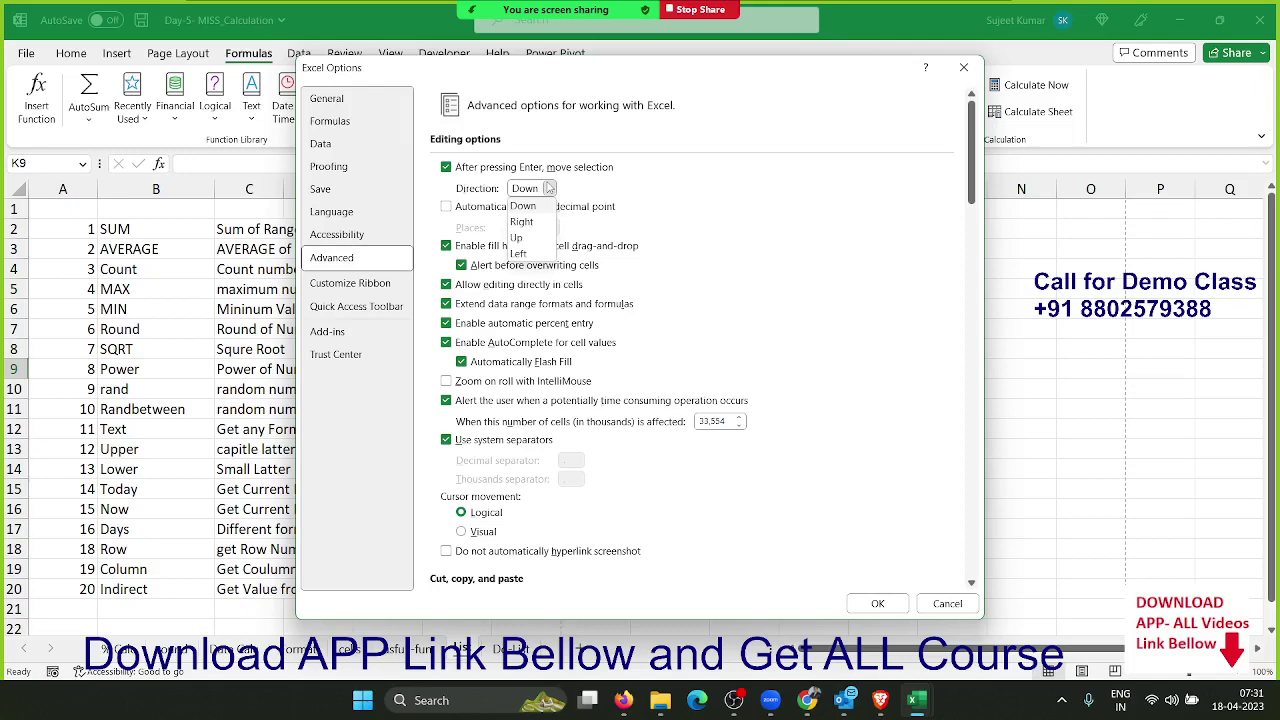
pyautogui.click(548, 188)
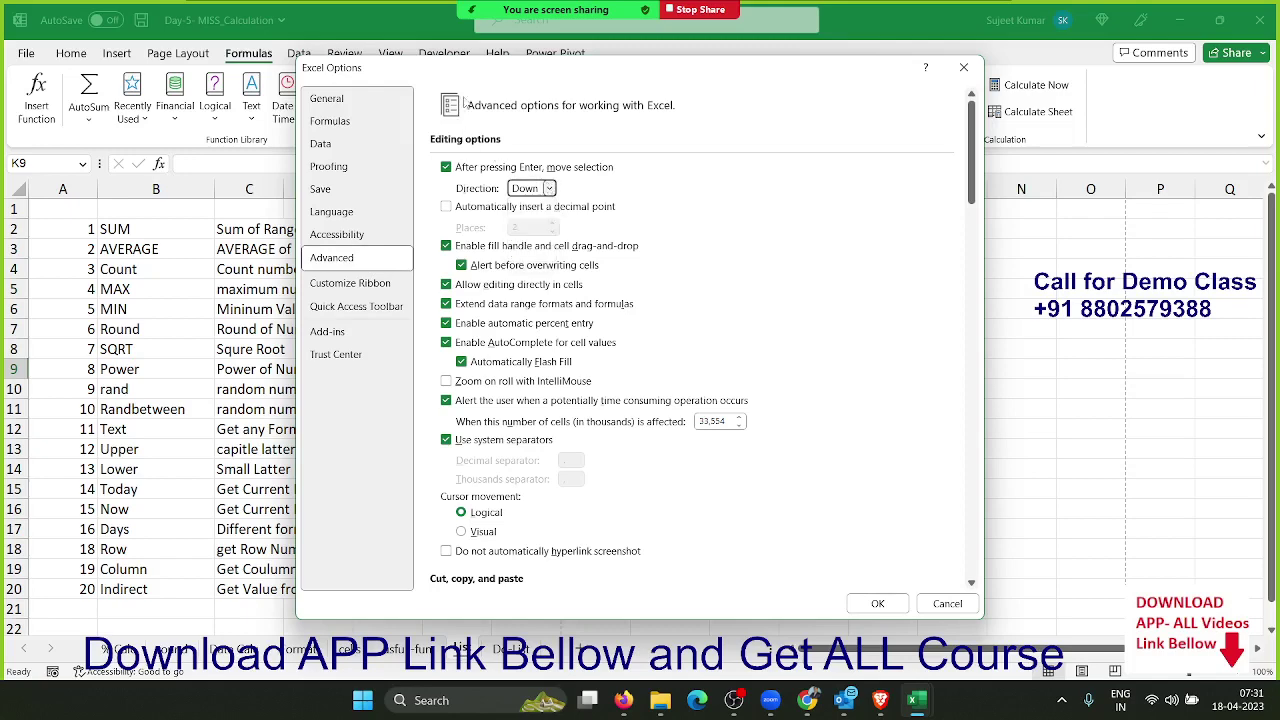
pyautogui.moveTo(468, 77)
pyautogui.mouseDown()
pyautogui.moveTo(605, 78)
pyautogui.moveTo(259, 65)
pyautogui.mouseUp()
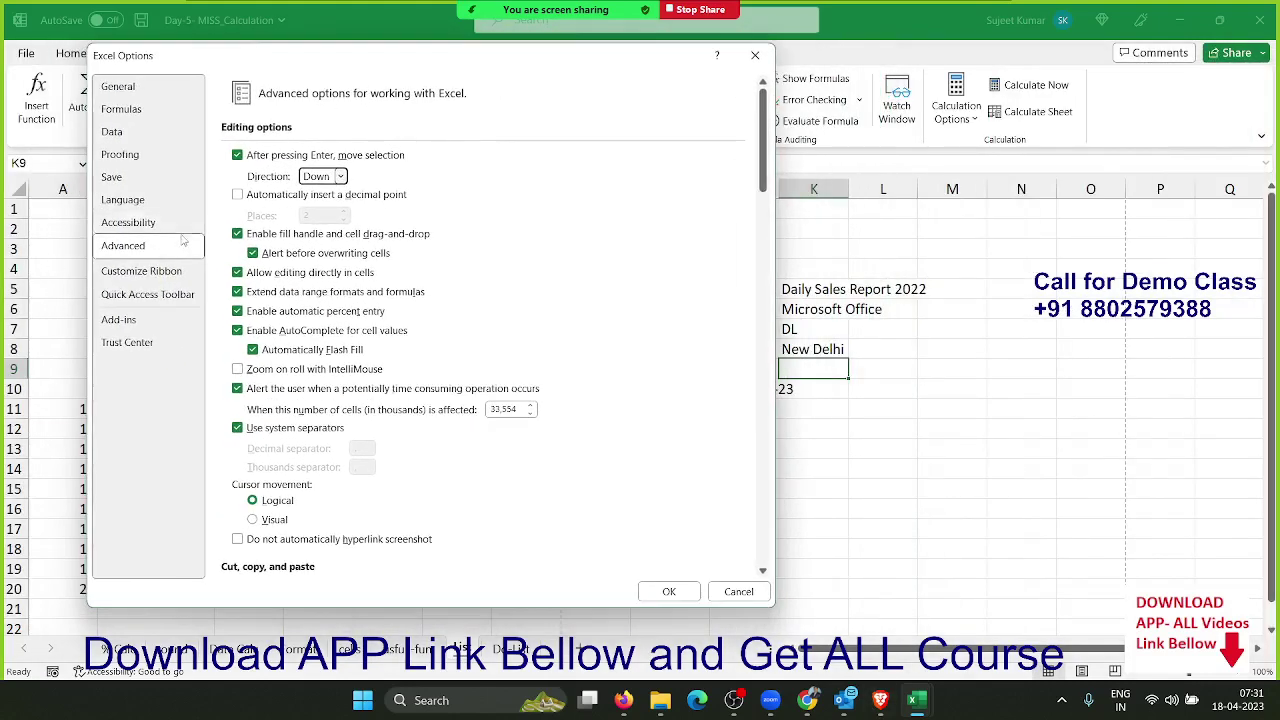
# Scroll to the bottom of the Advanced settings, then close Excel Options with Esc.
pyautogui.scroll(-5, 229, 241)
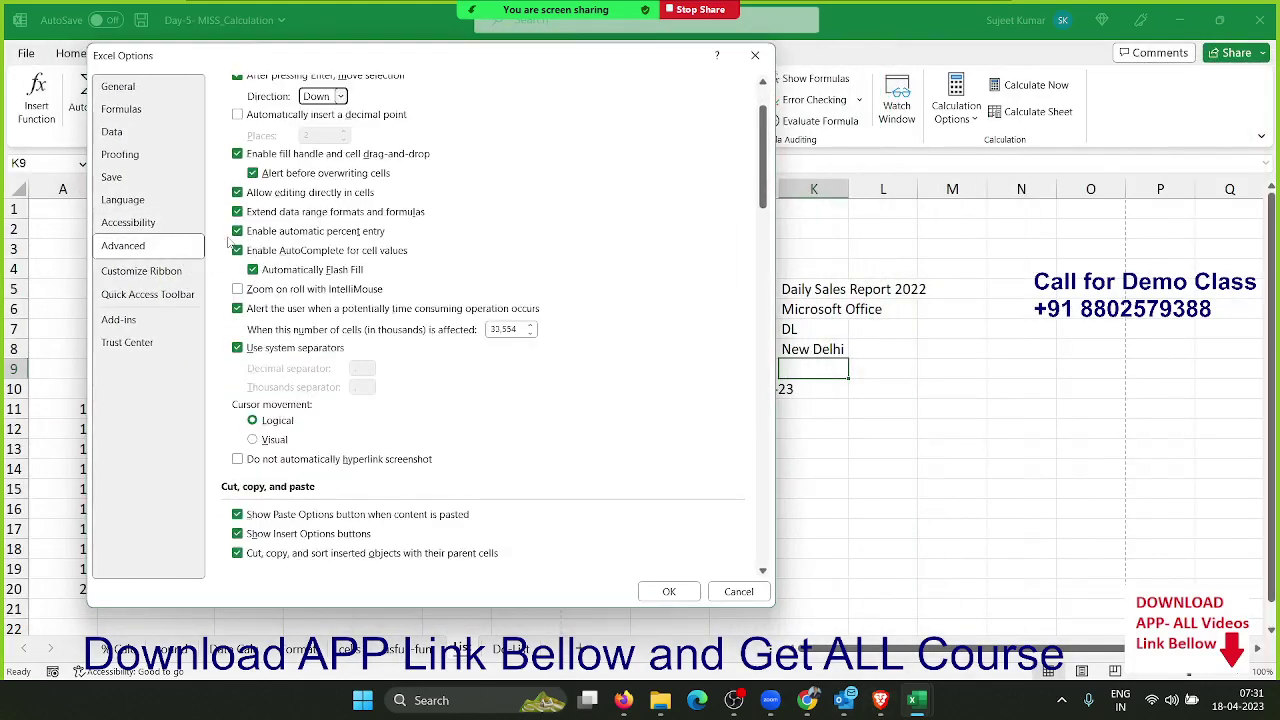
pyautogui.scroll(-1, 229, 245)
pyautogui.scroll(-2, 240, 250)
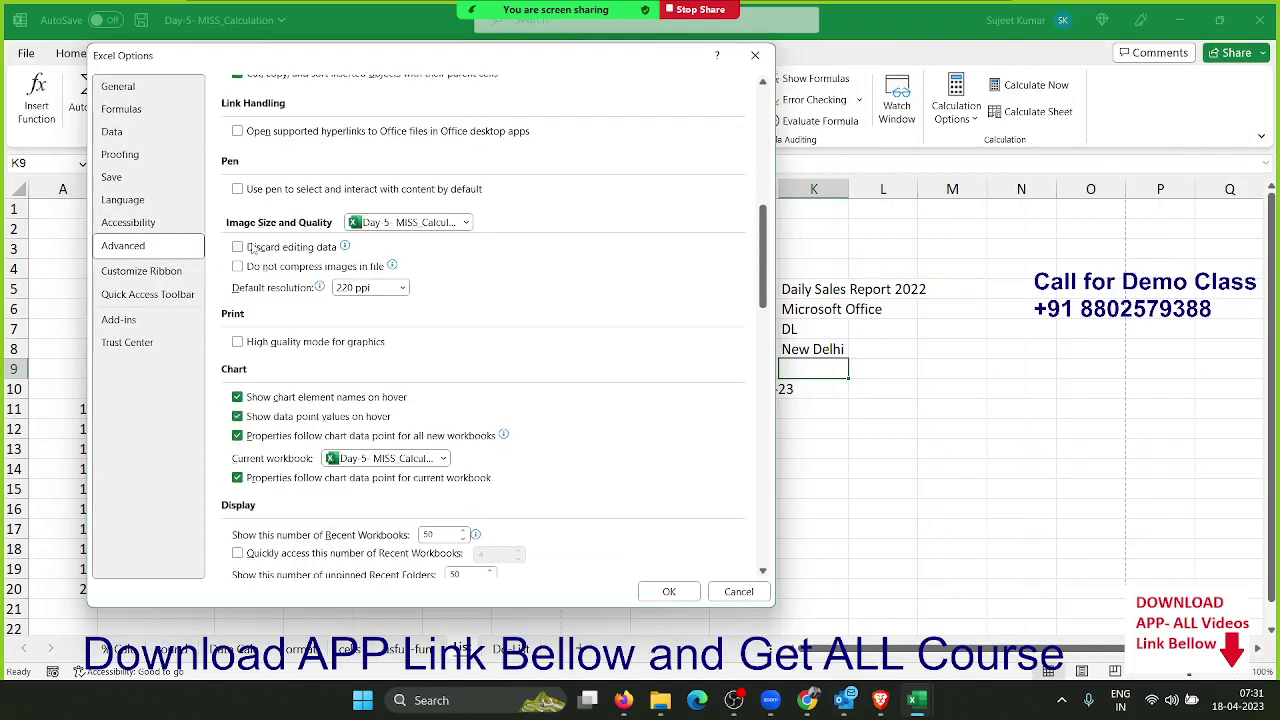
pyautogui.scroll(-3, 260, 258)
pyautogui.scroll(-2, 277, 264)
pyautogui.scroll(-4, 280, 265)
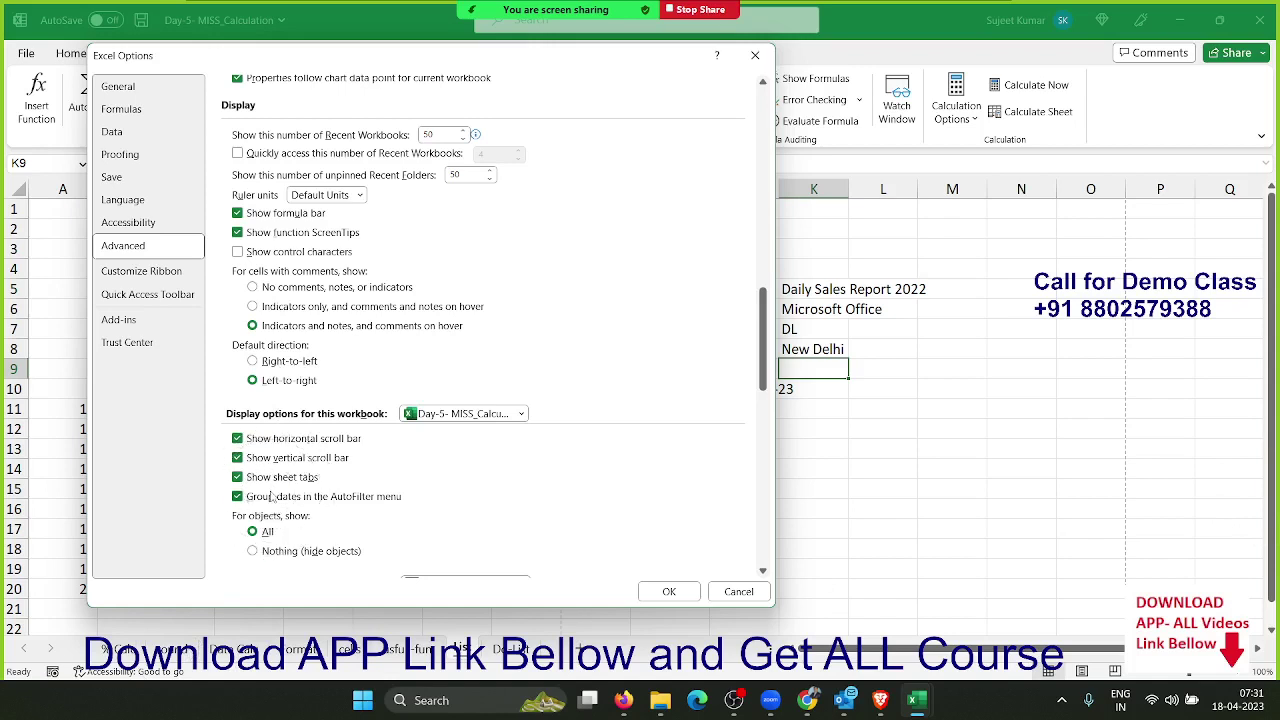
pyautogui.scroll(-3, 620, 472)
pyautogui.scroll(-2, 618, 472)
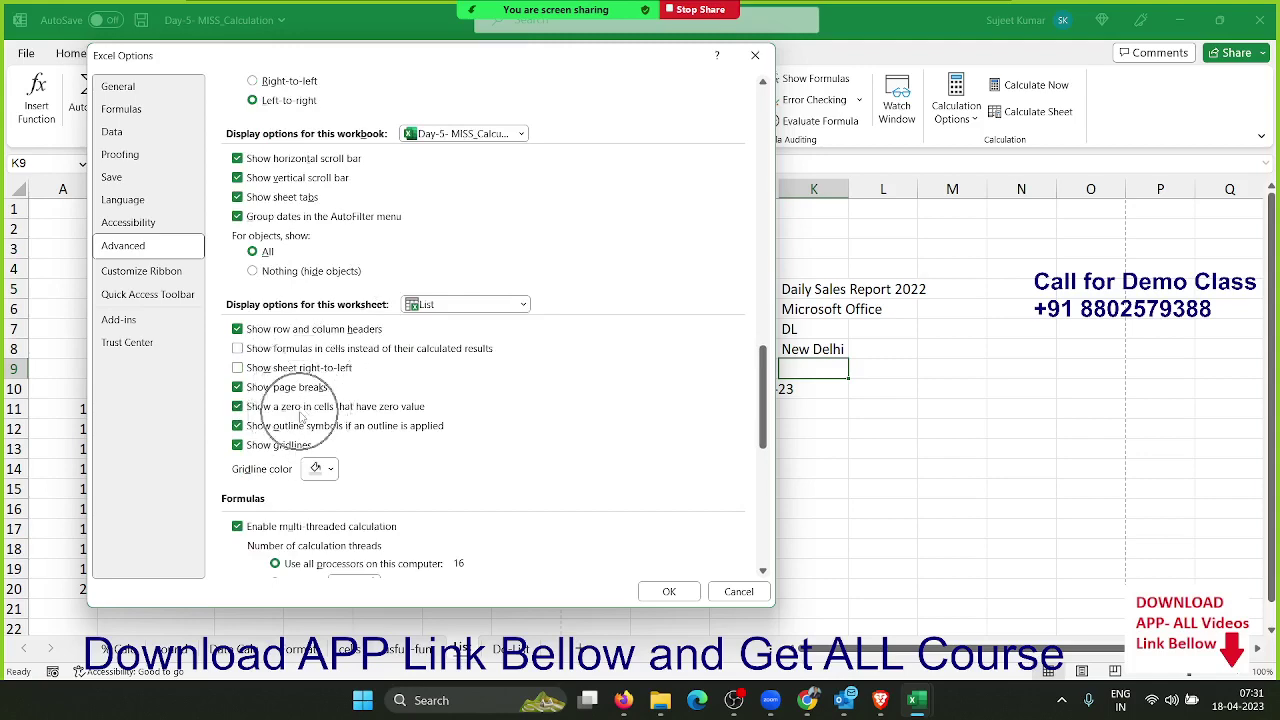
pyautogui.scroll(-3, 301, 418)
pyautogui.scroll(-2, 301, 418)
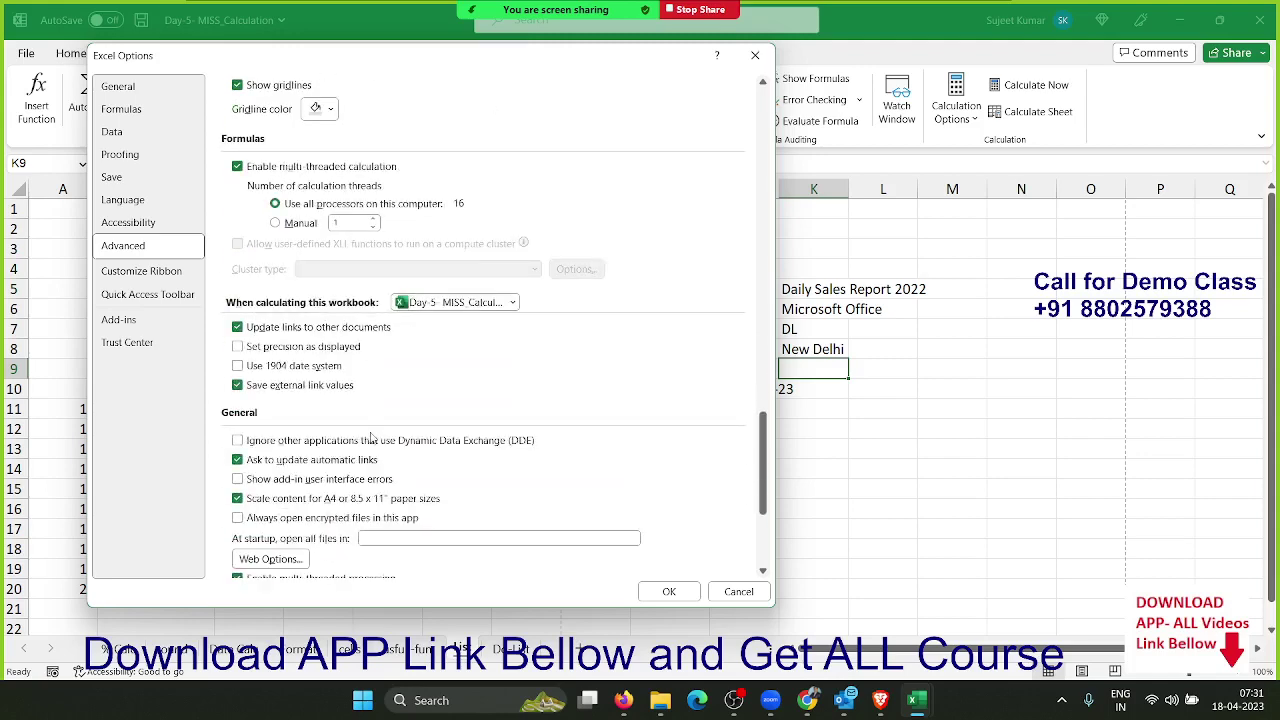
pyautogui.scroll(-2, 301, 418)
pyautogui.scroll(-2, 301, 418)
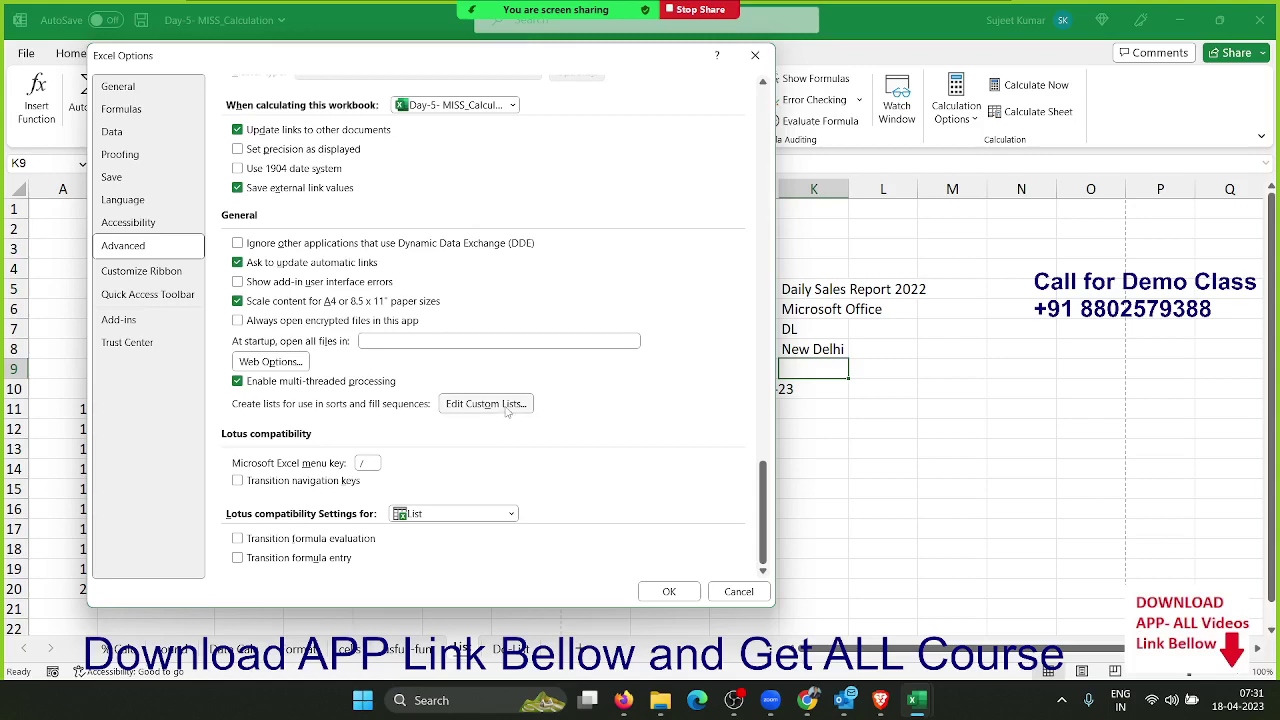
pyautogui.press('Escape')
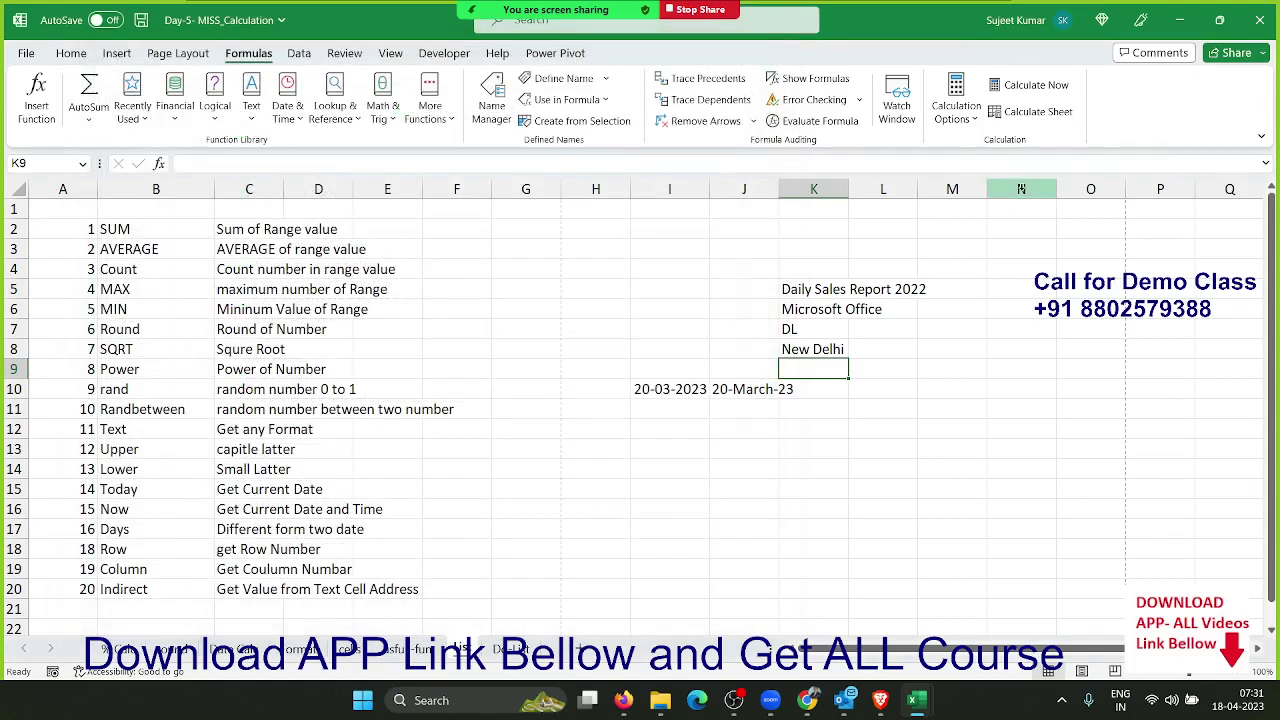
# Enter Jan in M2 and fill M3:M12 with Feb through Nov.
pyautogui.click(968, 226)
pyautogui.write('JAn')
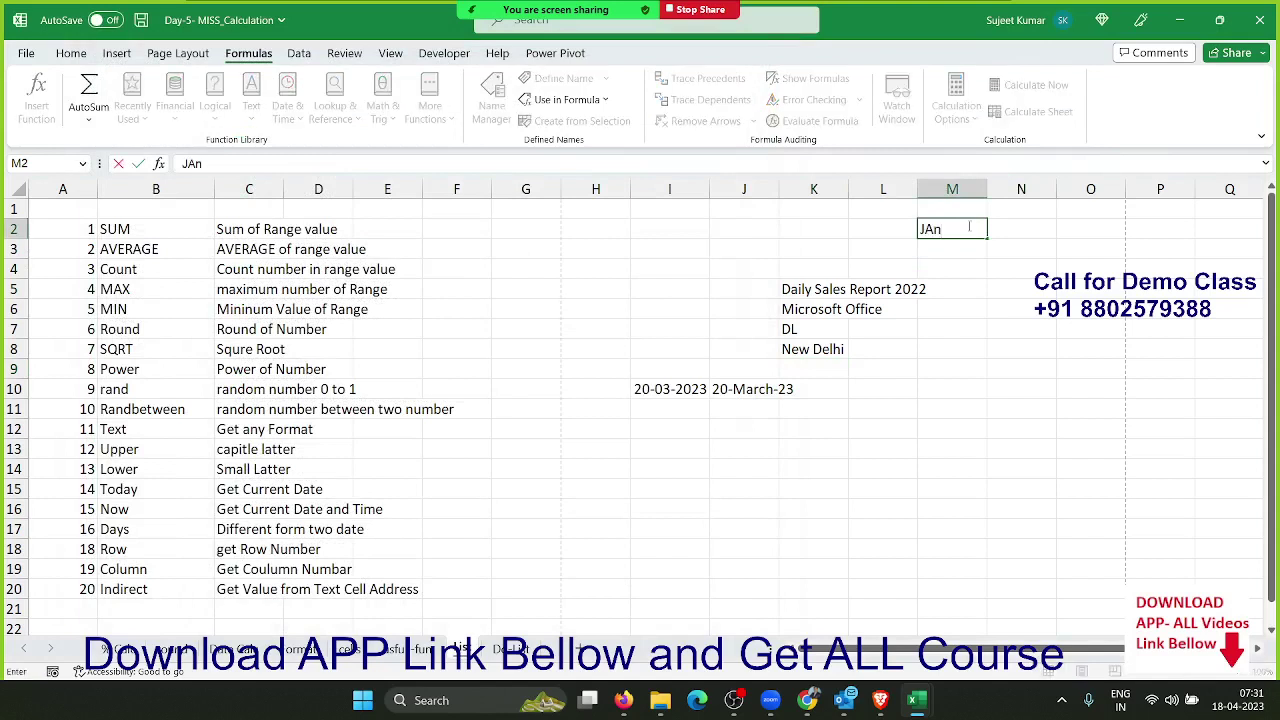
pyautogui.press('Return')
pyautogui.click(970, 226)
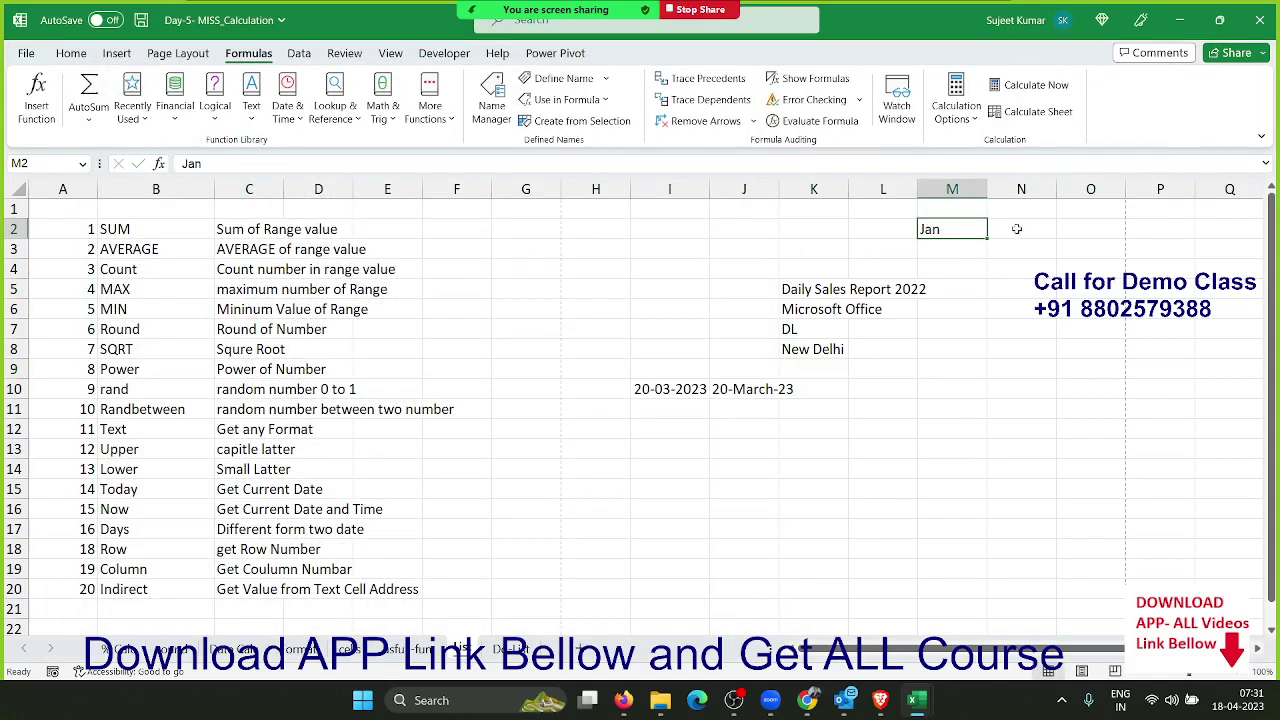
pyautogui.moveTo(991, 236); pyautogui.dragTo(990, 440)
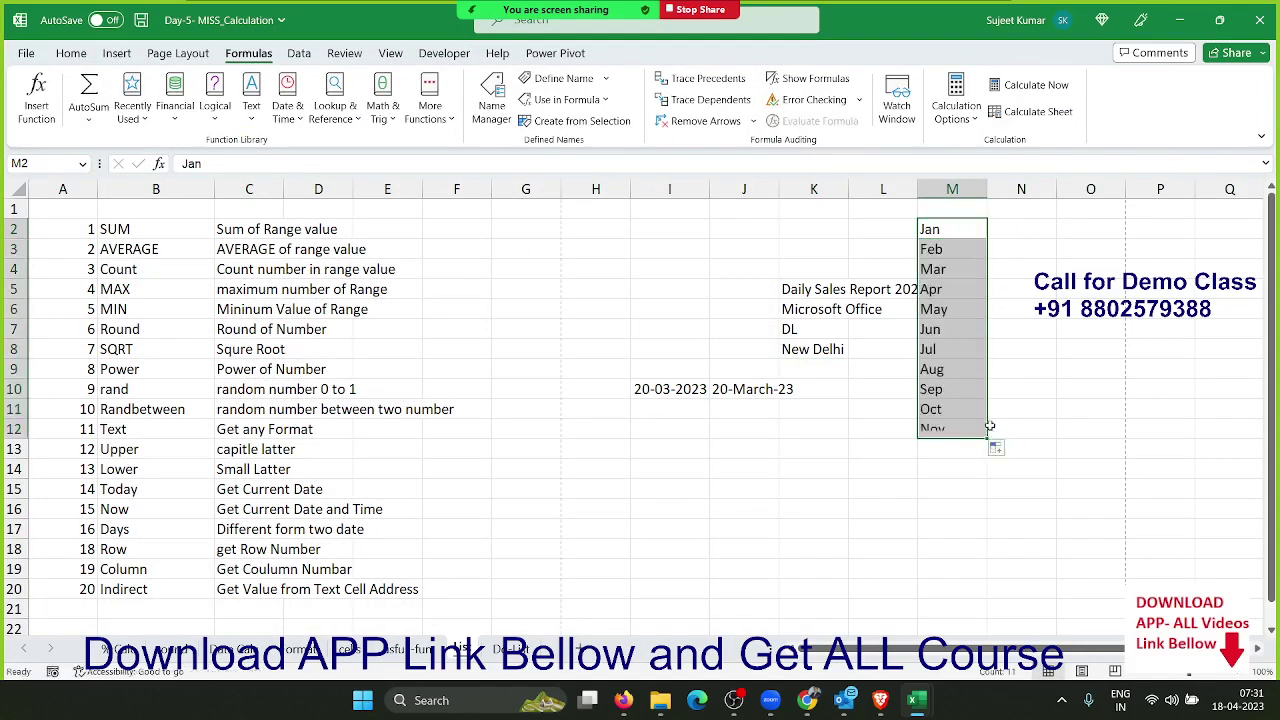
# Enter Sun in N2 and fill column N down to row 12 with the weekday series.
pyautogui.click(1000, 224)
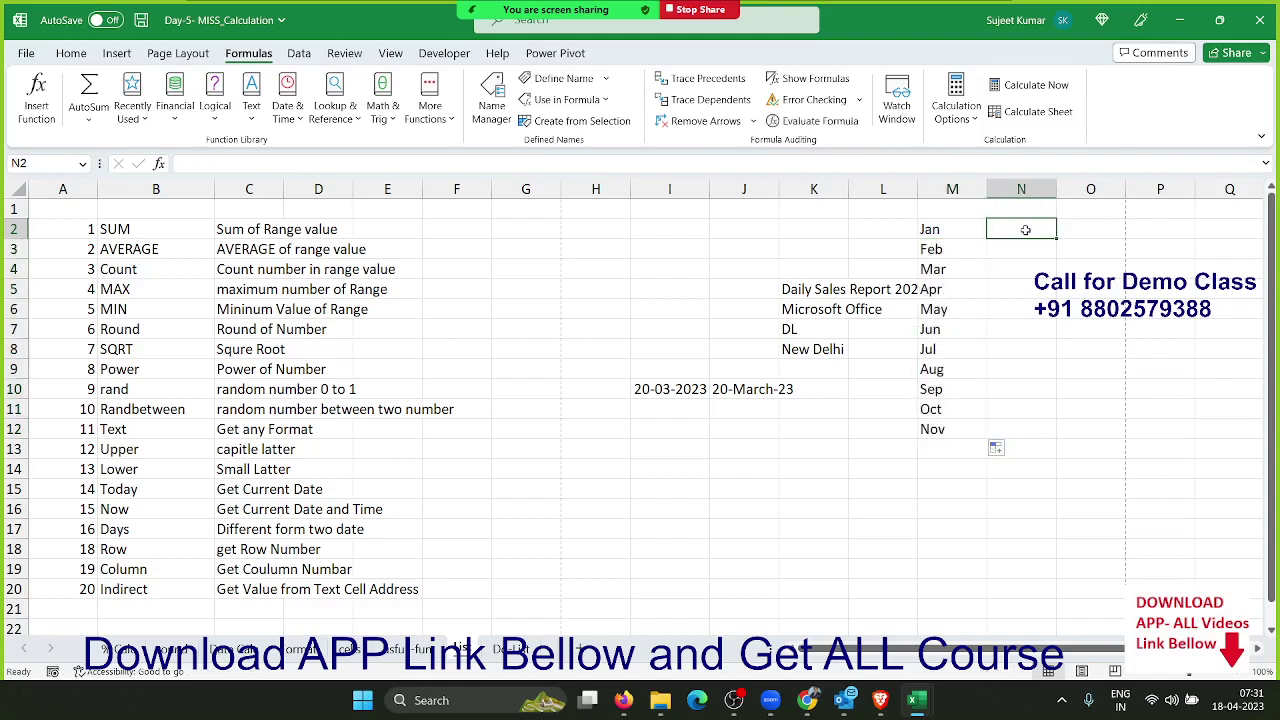
pyautogui.write('Sun')
pyautogui.press('Return')
pyautogui.click(1026, 230)
pyautogui.moveTo(1058, 237); pyautogui.dragTo(1038, 430)
# Enter a first name in O2, fill O3:O12 from the custom name list, then open the File home screen.
pyautogui.click(1068, 226)
pyautogui.write('P')
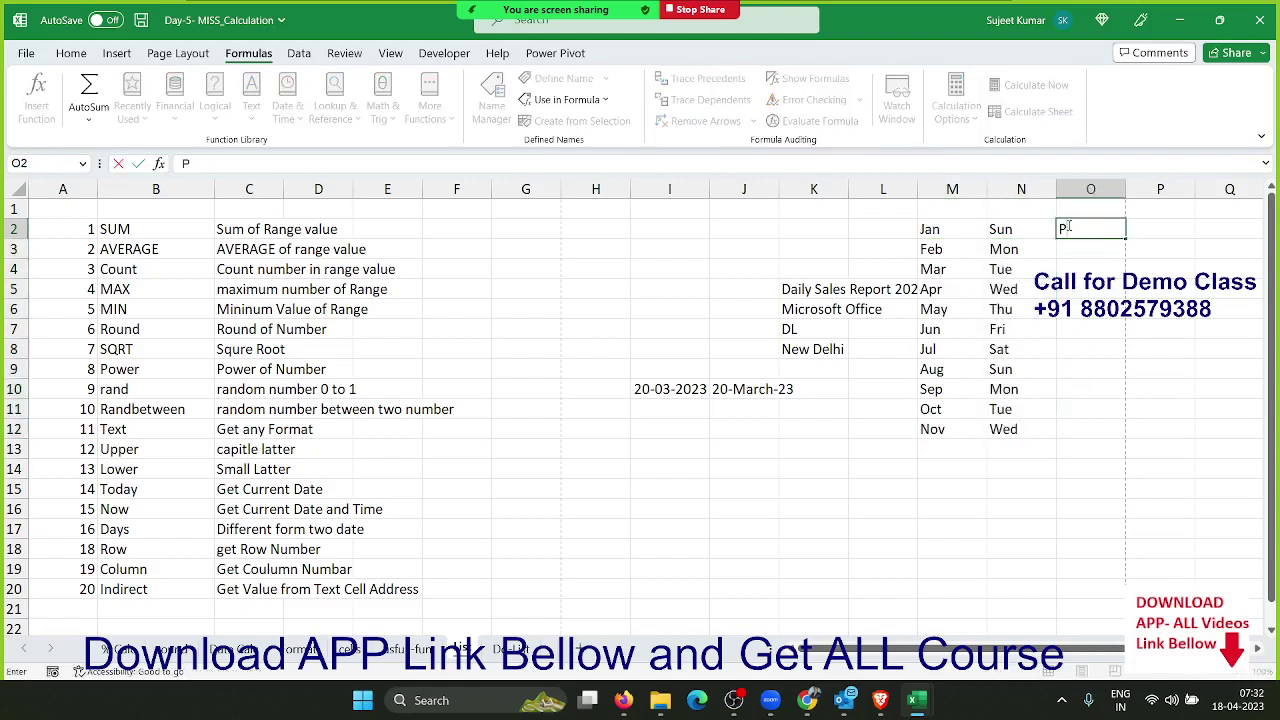
pyautogui.write('uja')
pyautogui.press('Return')
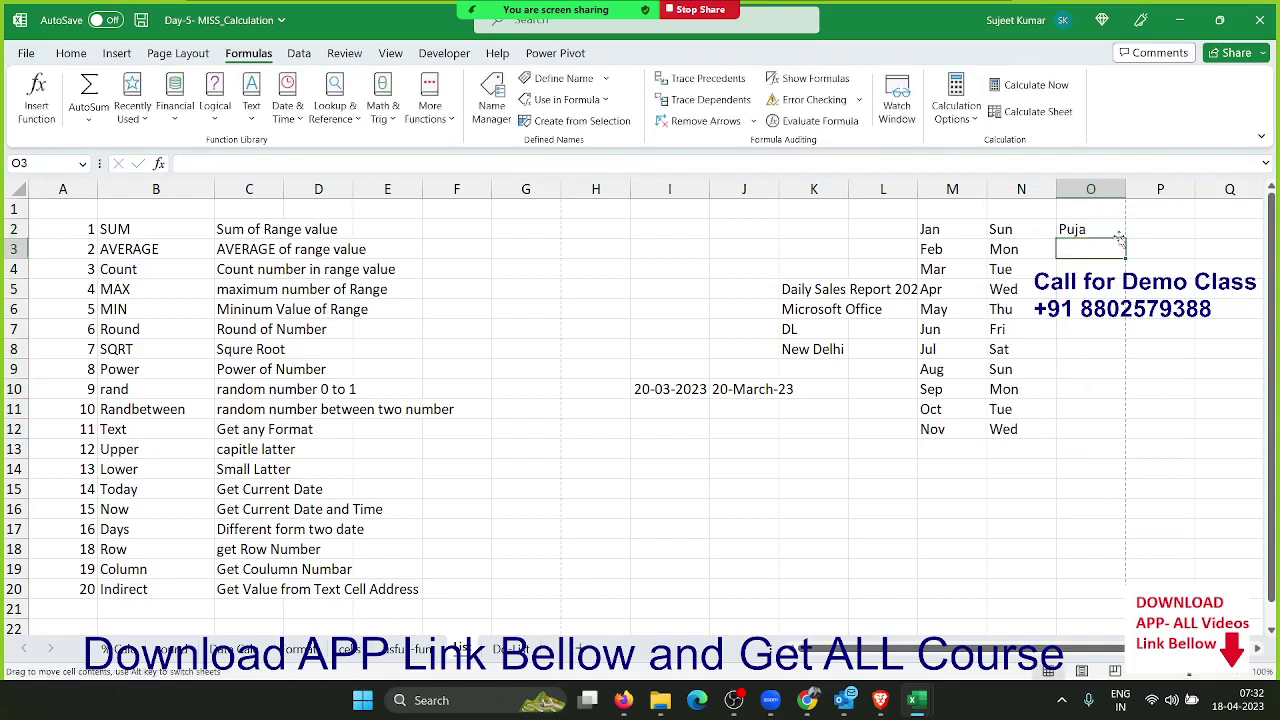
pyautogui.click(1112, 230)
pyautogui.moveTo(1124, 240); pyautogui.dragTo(1125, 436)
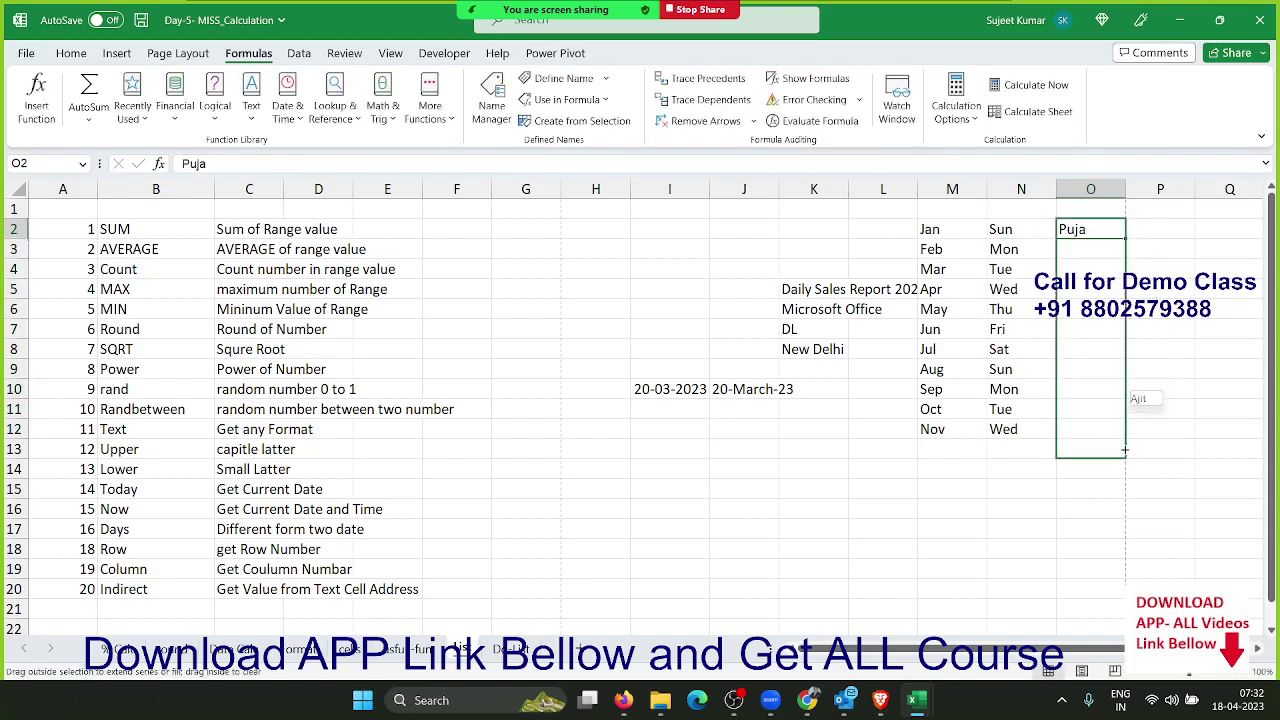
pyautogui.click(697, 389)
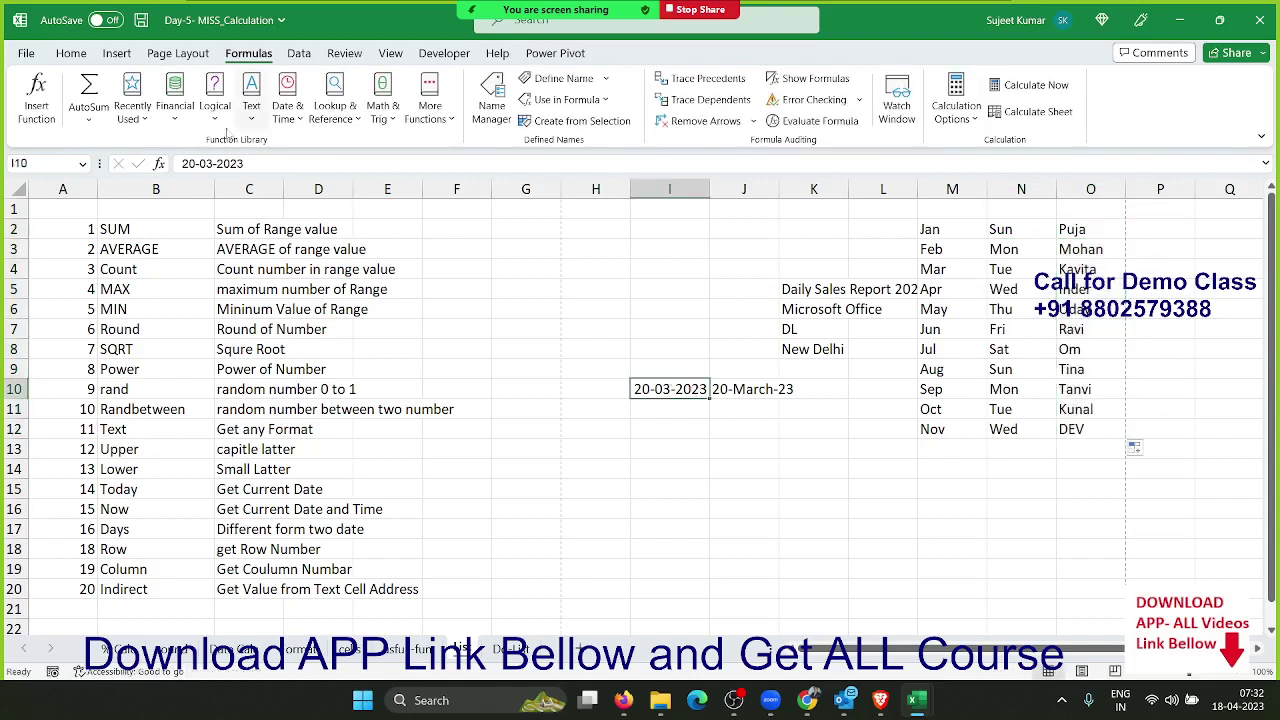
pyautogui.click(30, 56)
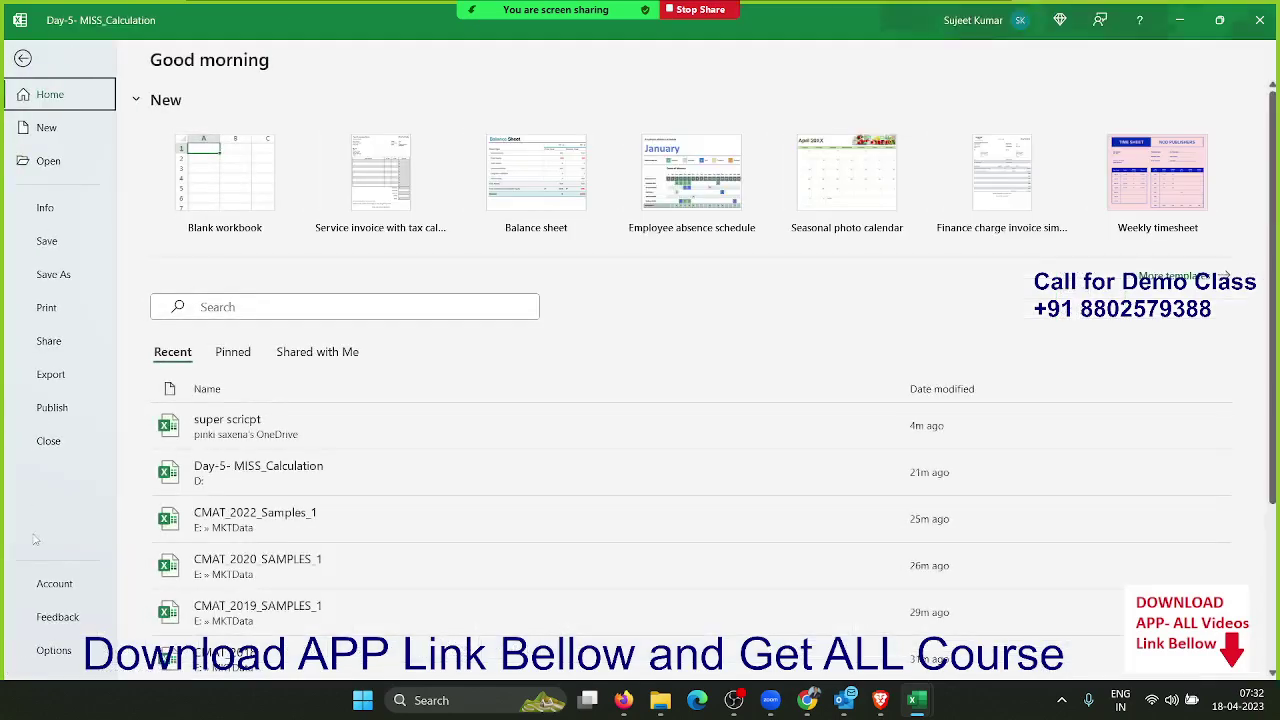
# Open Excel Options on the Advanced page and scroll down to the General section.
pyautogui.click(68, 650)
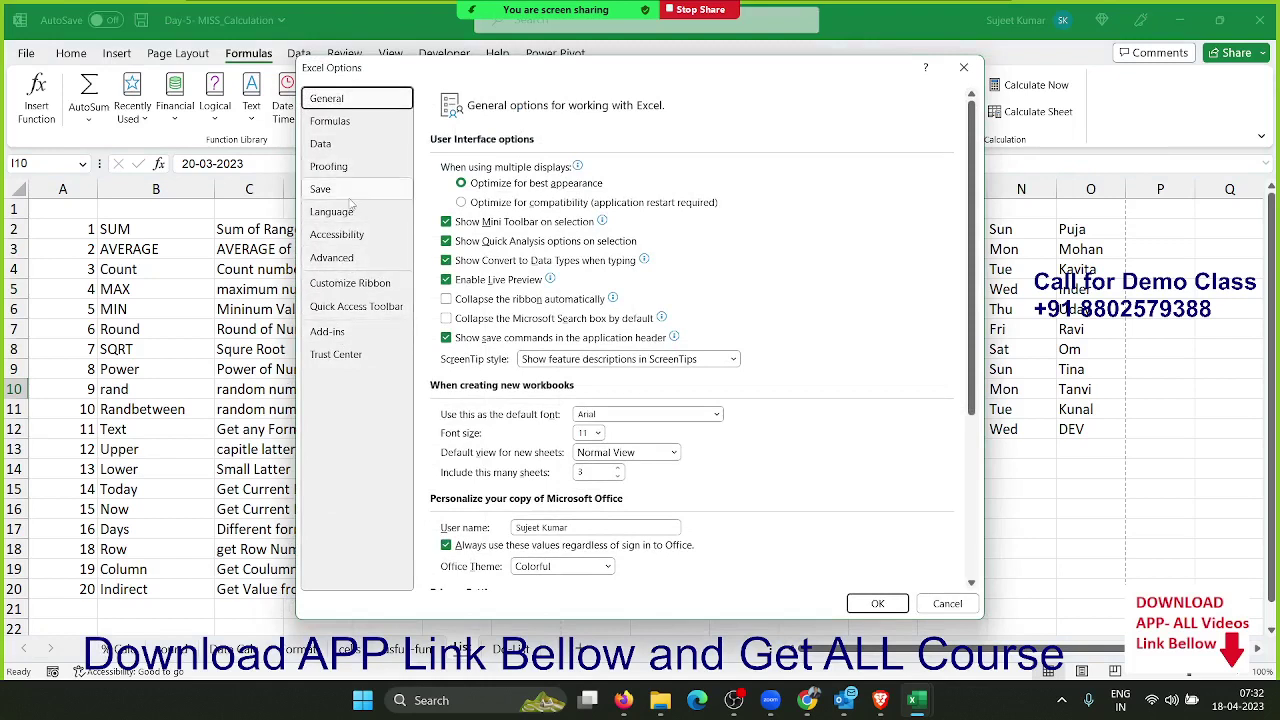
pyautogui.click(352, 259)
pyautogui.scroll(-5, 578, 333)
pyautogui.scroll(-10, 600, 340)
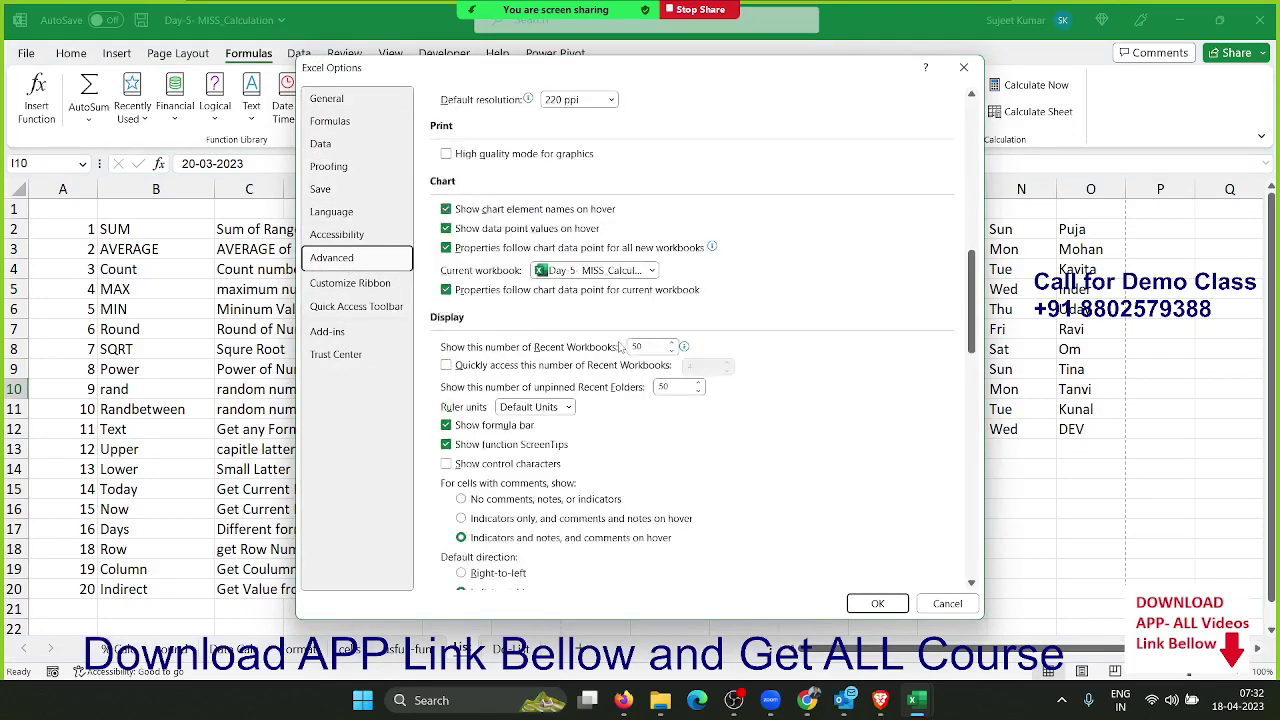
pyautogui.scroll(-5, 640, 360)
pyautogui.scroll(-5, 660, 375)
pyautogui.scroll(-5, 680, 390)
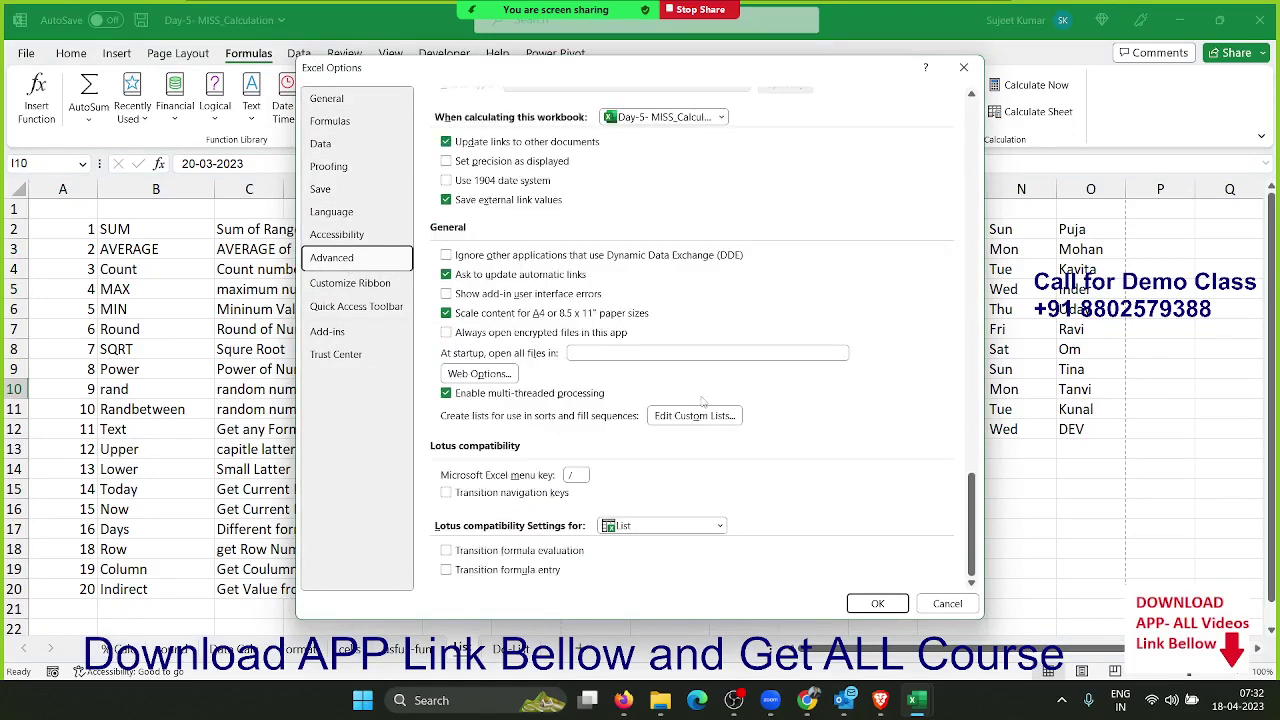
# Browse the Sunday–Saturday, bank-name and January–December custom lists, then cancel without changes.
pyautogui.click(694, 415)
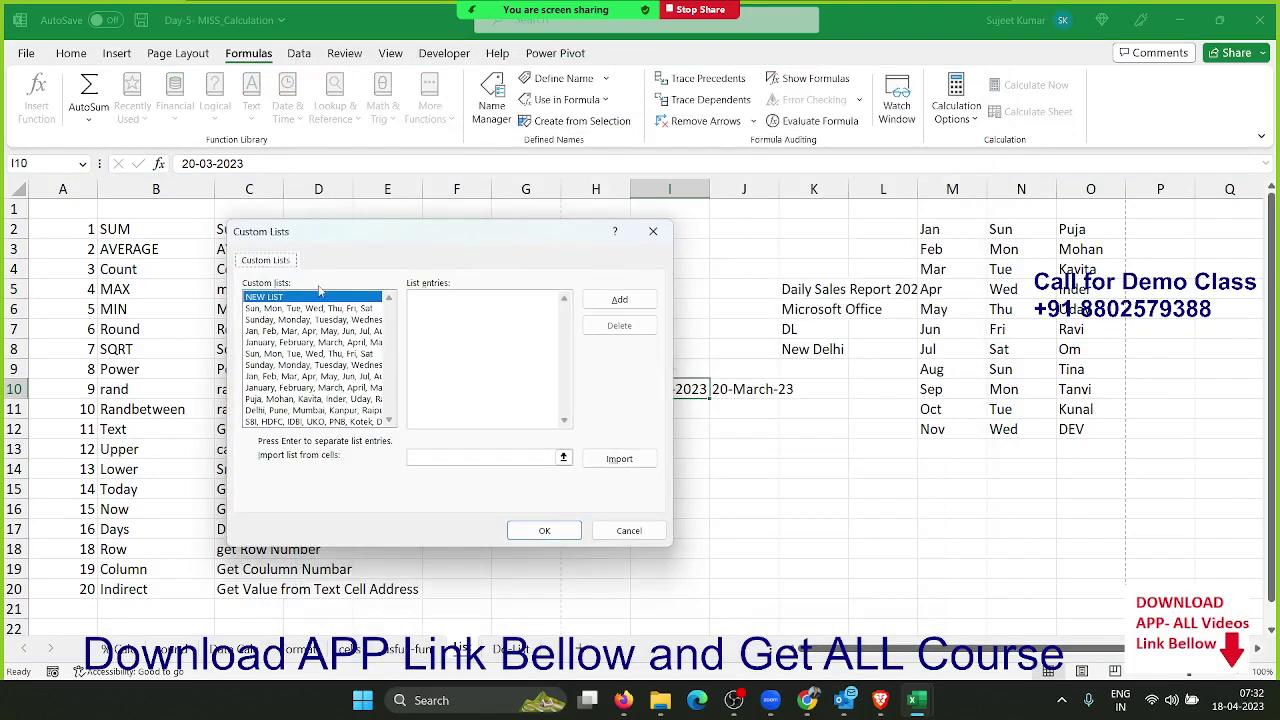
pyautogui.click(382, 320)
pyautogui.click(335, 422)
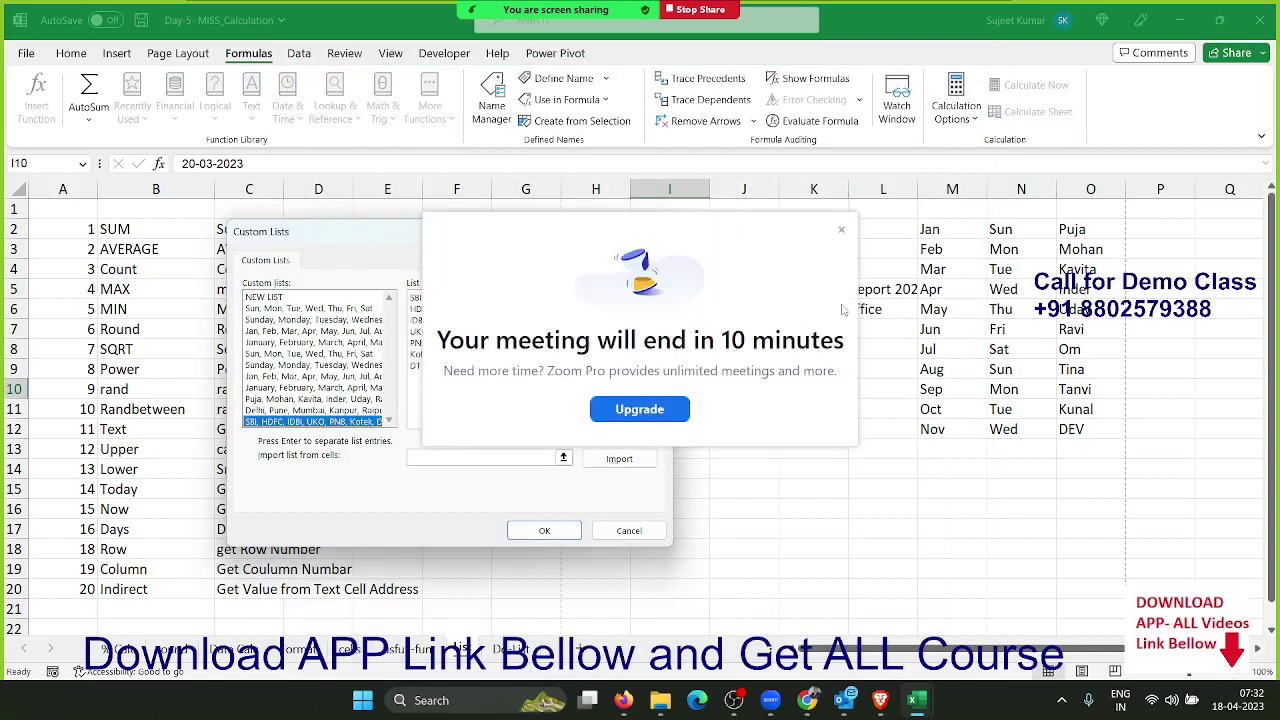
pyautogui.click(845, 233)
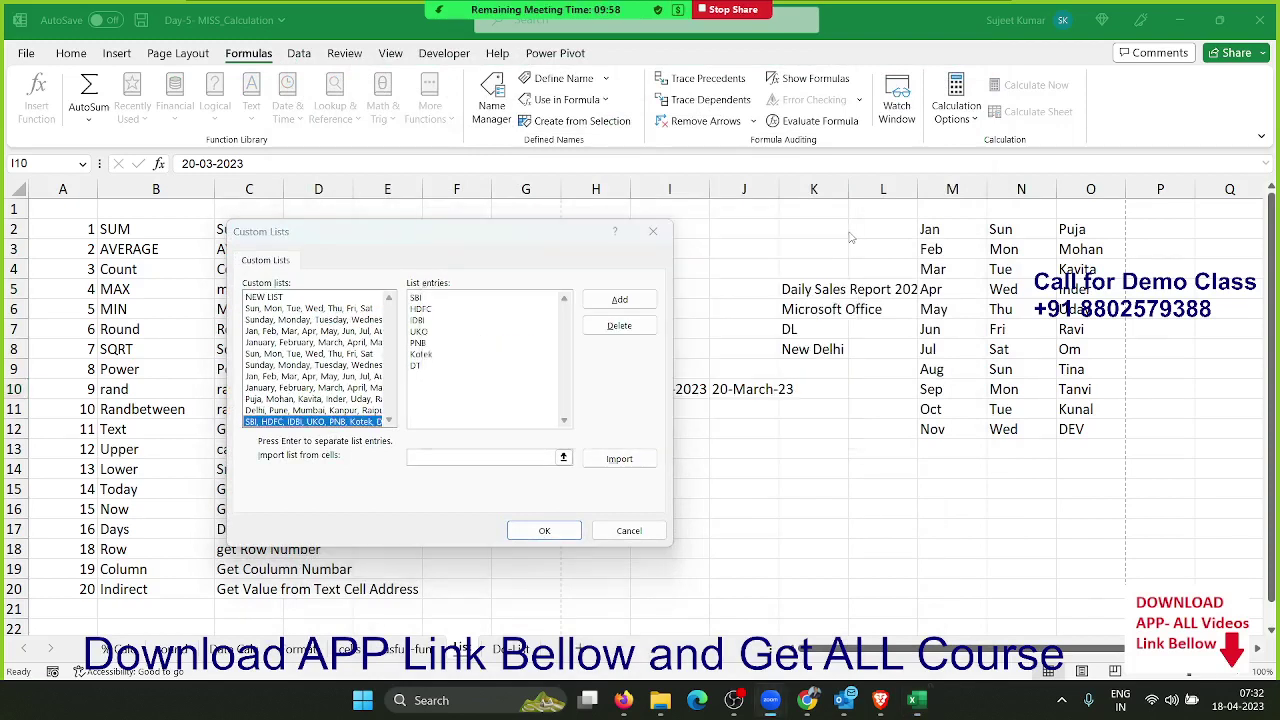
pyautogui.click(322, 410)
pyautogui.click(326, 399)
pyautogui.click(326, 390)
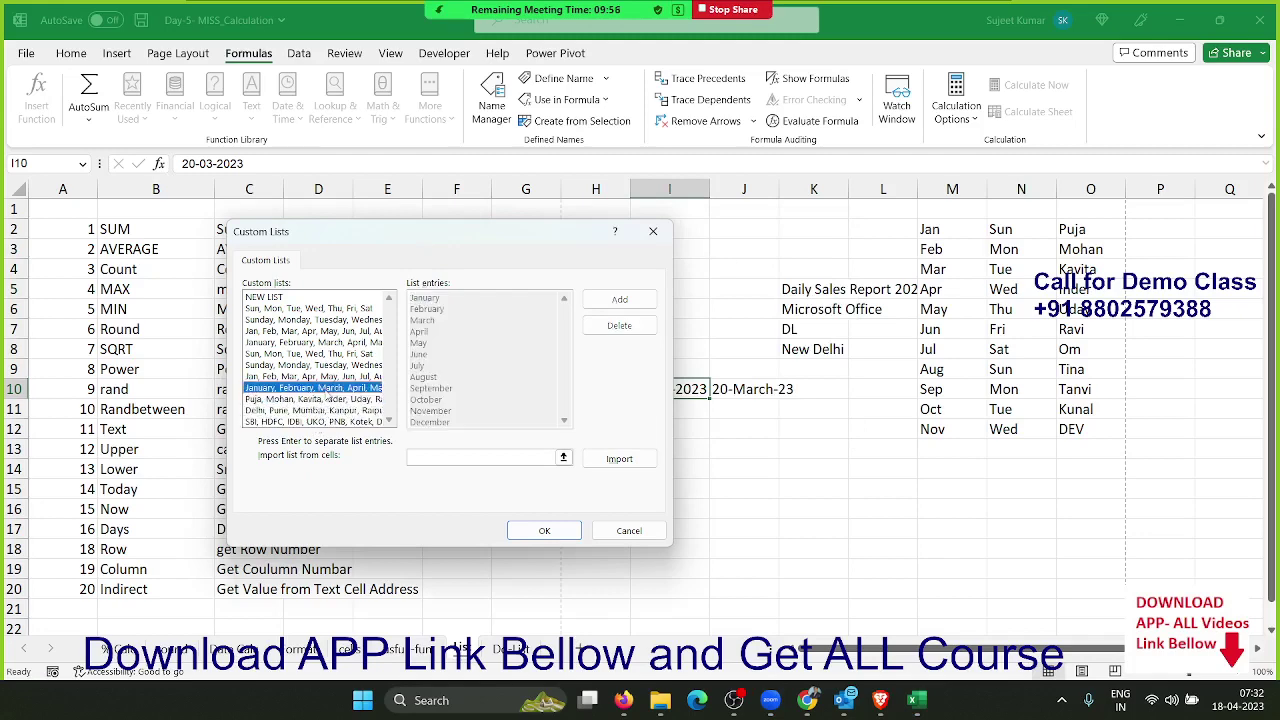
pyautogui.click(629, 530)
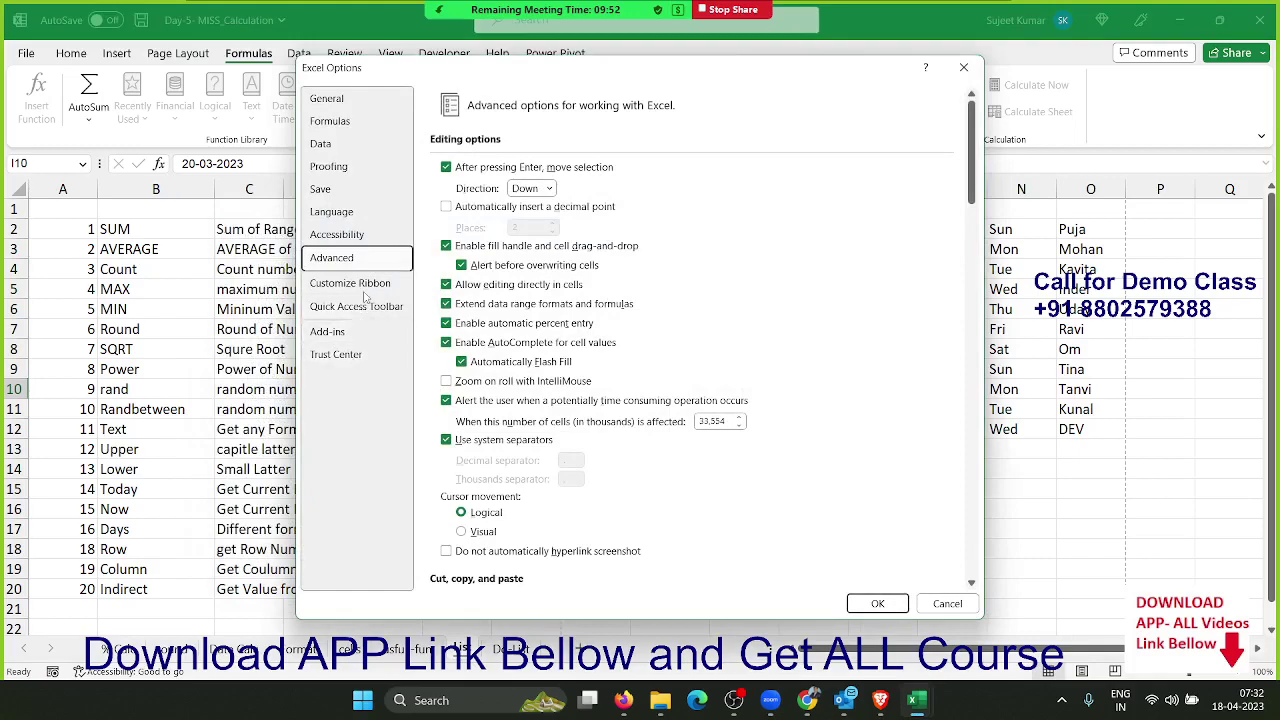
# Show the Customize Ribbon page and collapse the Formulas tab's groups.
pyautogui.click(350, 283)
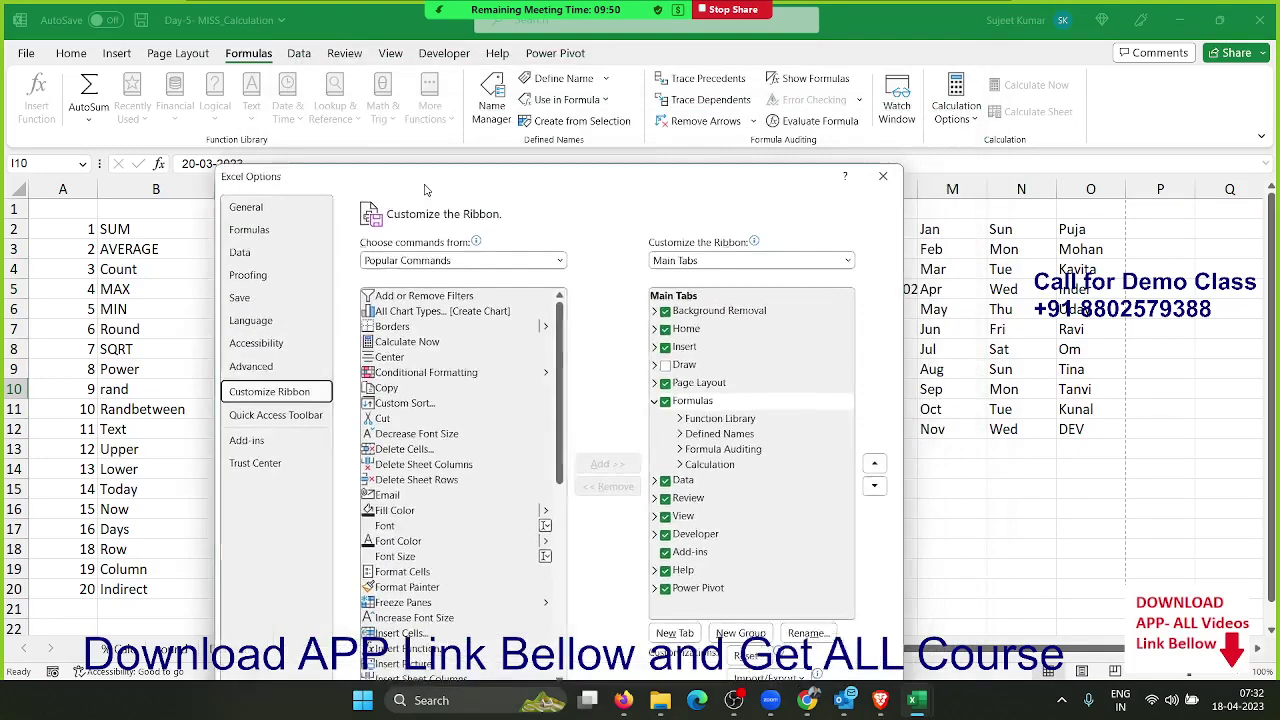
pyautogui.moveTo(508, 80); pyautogui.dragTo(365, 211)
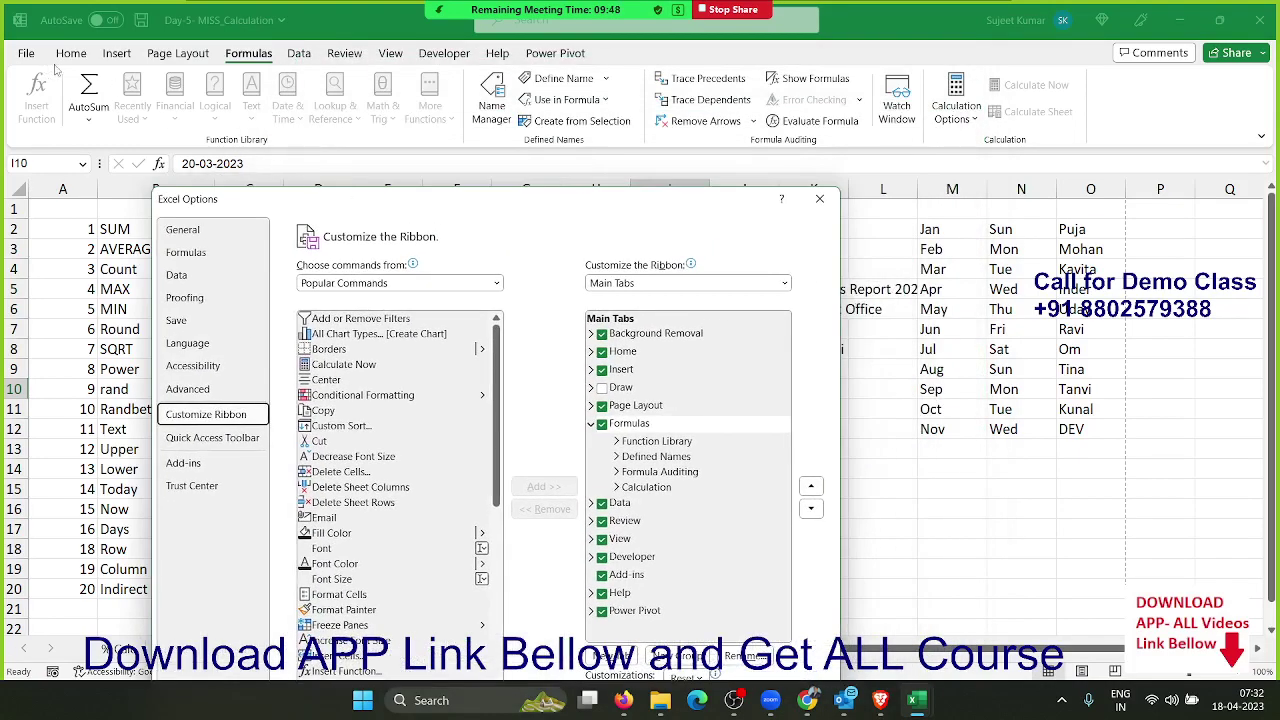
pyautogui.click(591, 424)
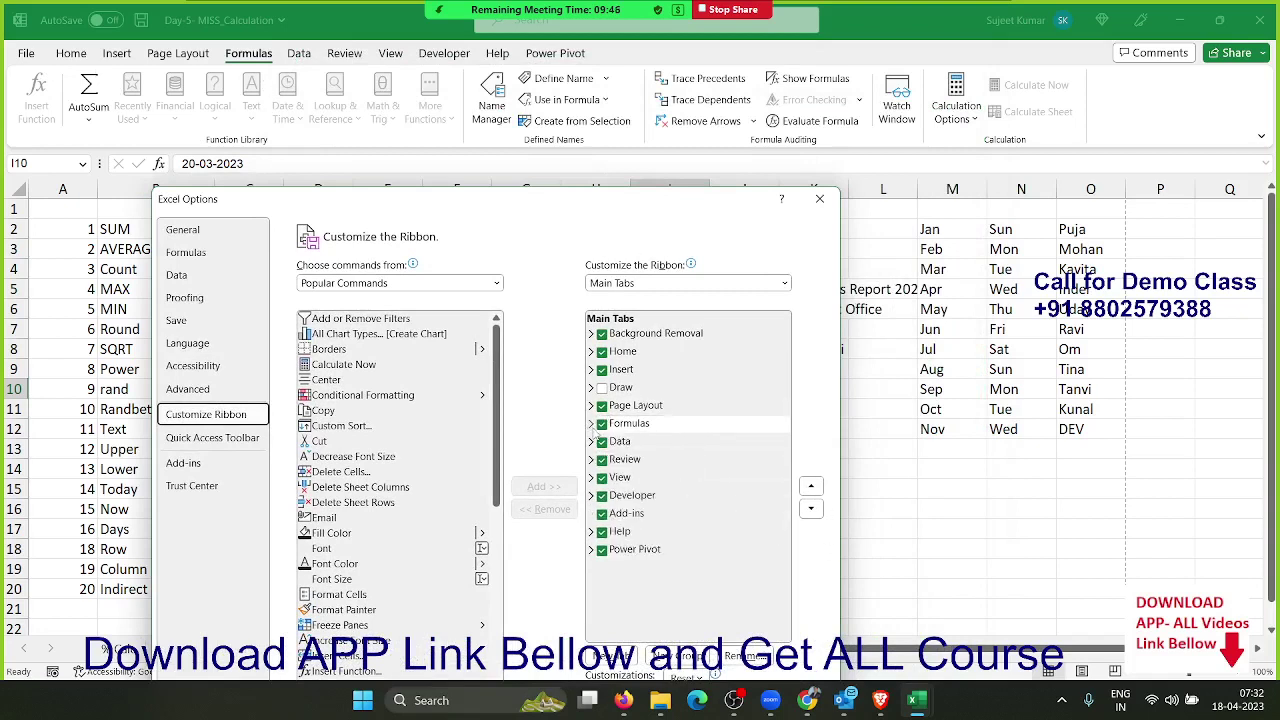
# List the Commands Not in the Ribbon, then close Excel Options and show the Home tab.
pyautogui.click(462, 283)
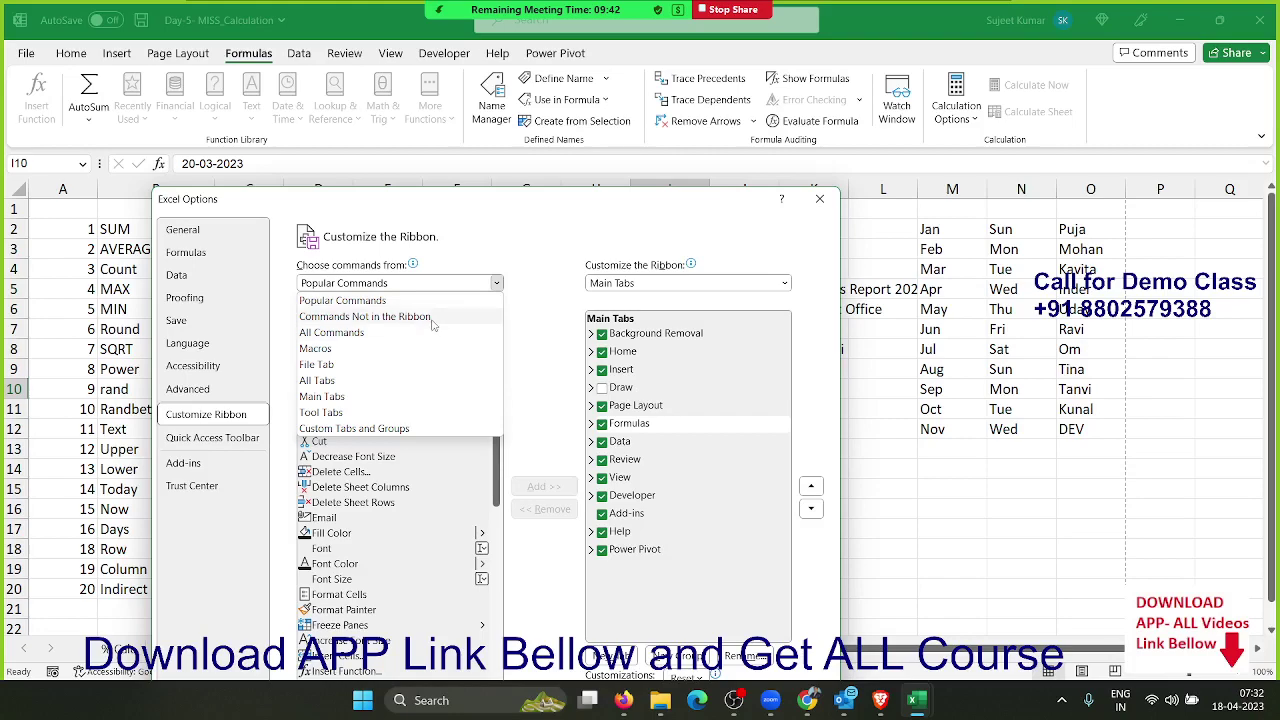
pyautogui.click(430, 316)
pyautogui.moveTo(496, 342); pyautogui.dragTo(496, 336)
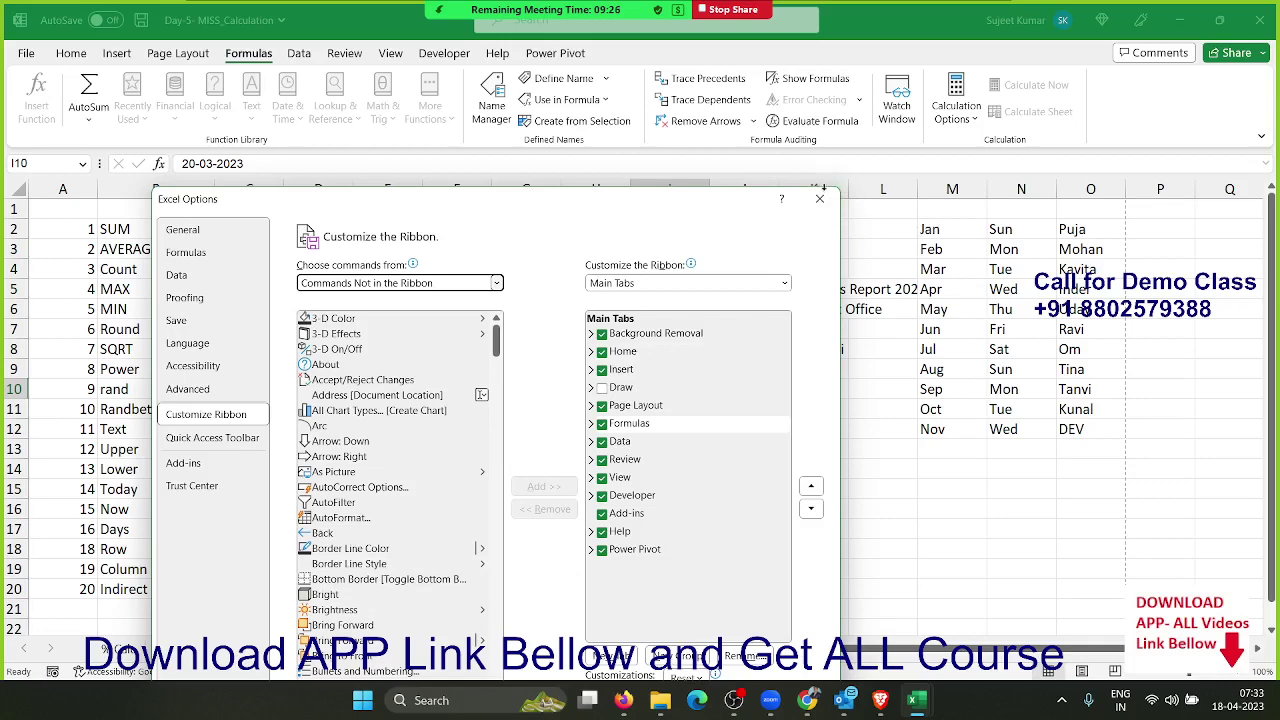
pyautogui.click(806, 199)
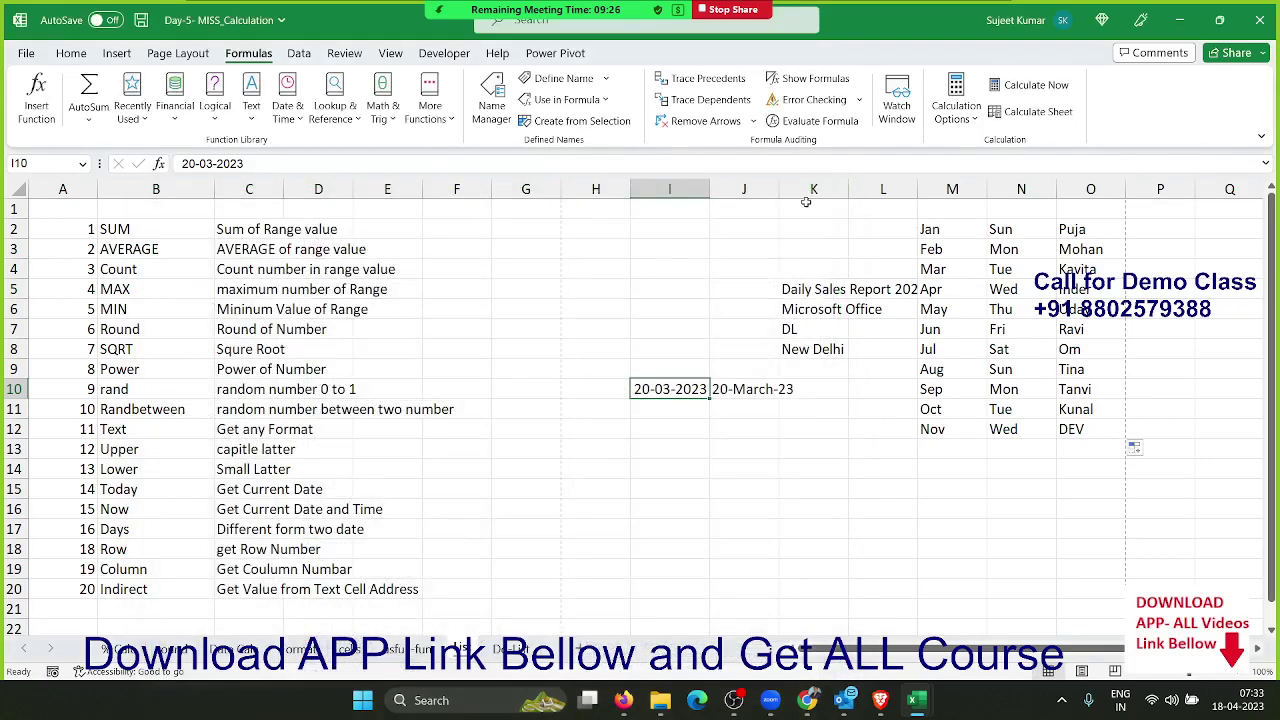
pyautogui.click(69, 56)
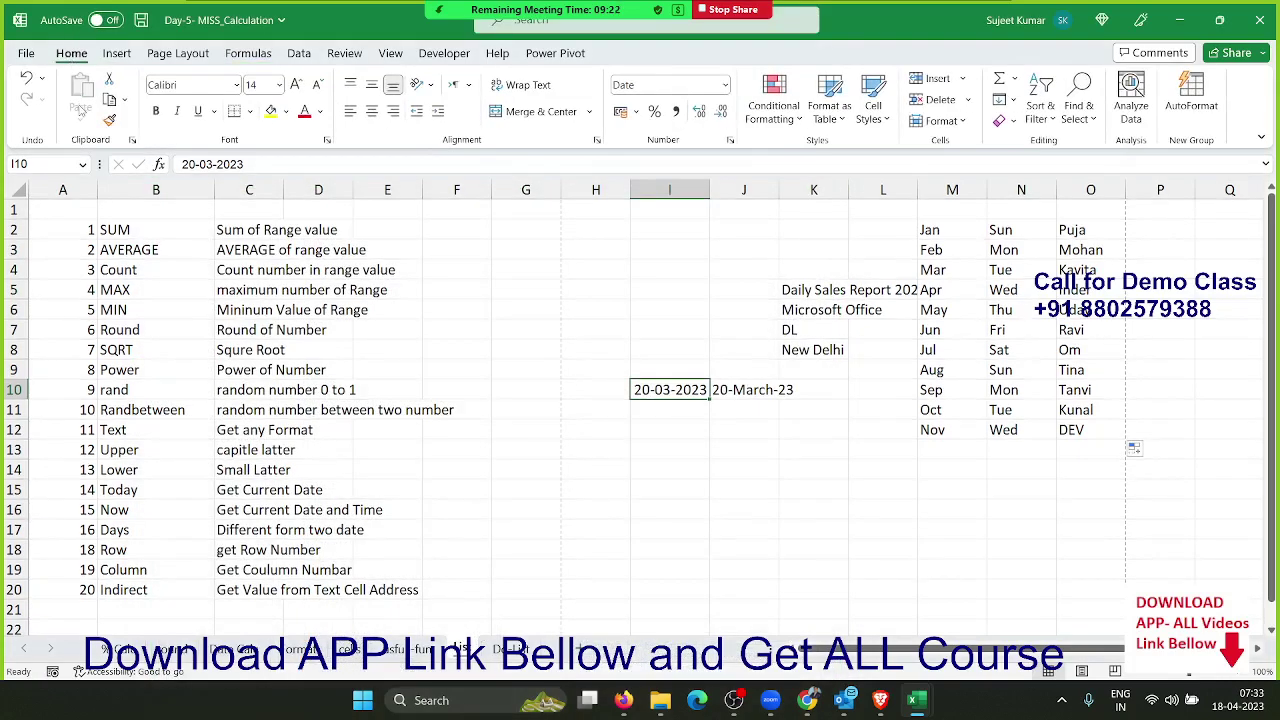